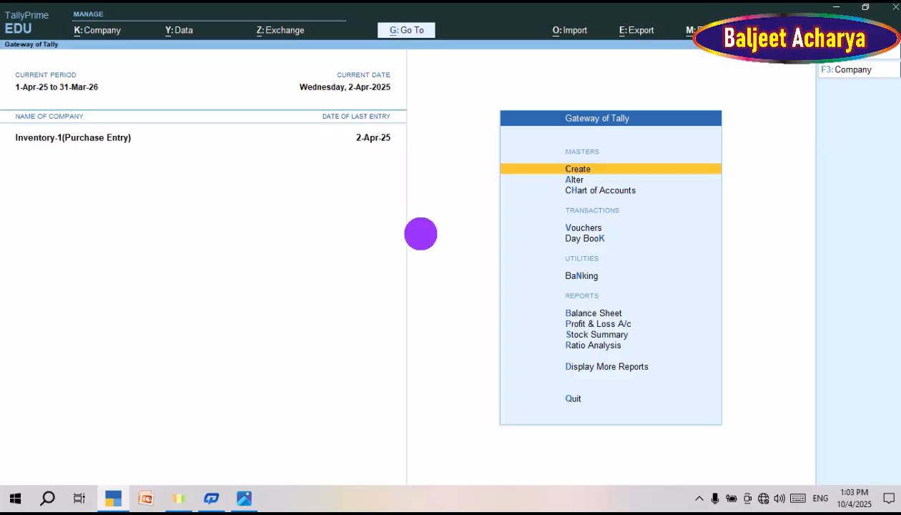
Look through the master types available for creation, from the accounting masters to Stock Group, Stock Category, Stock Item, Unit and Godown
{"action": "key", "text": "Return"}
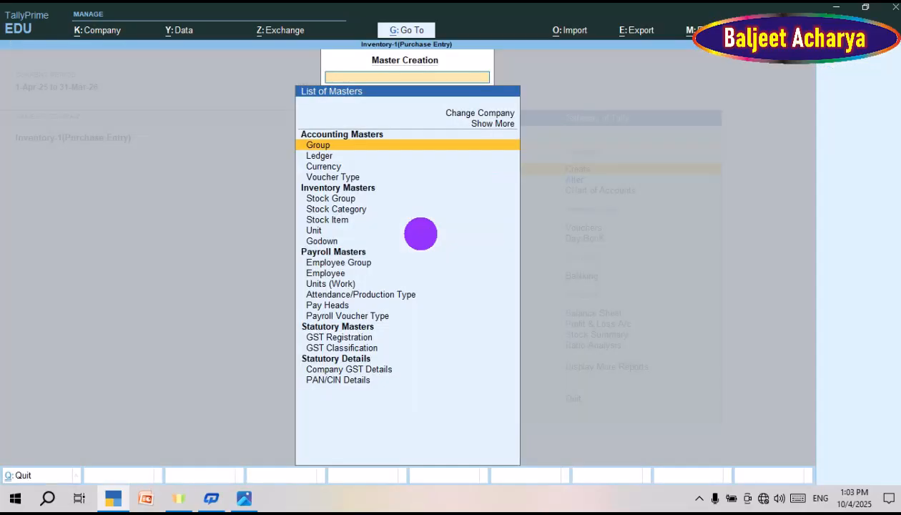
{"action": "key", "text": "Escape"}
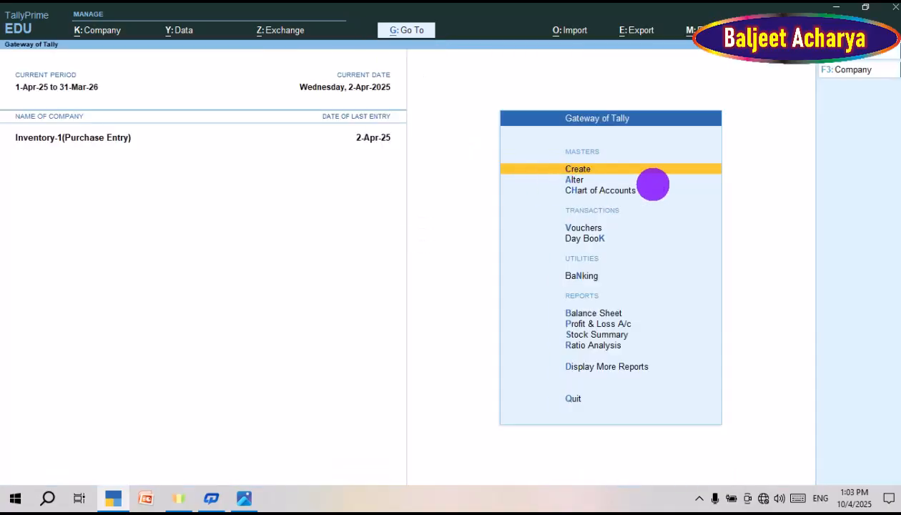
{"action": "key", "text": "Return"}
{"action": "key", "text": "Down"}
{"action": "key", "text": "Down"}
{"action": "key", "text": "Down"}
{"action": "key", "text": "Down"}
{"action": "key", "text": "Down"}
{"action": "key", "text": "Down"}
{"action": "key", "text": "Down"}
{"action": "key", "text": "Up"}
{"action": "key", "text": "Up"}
{"action": "key", "text": "Up"}
{"action": "key", "text": "Down"}
{"action": "key", "text": "Down"}
{"action": "key", "text": "Down"}
{"action": "key", "text": "Down"}
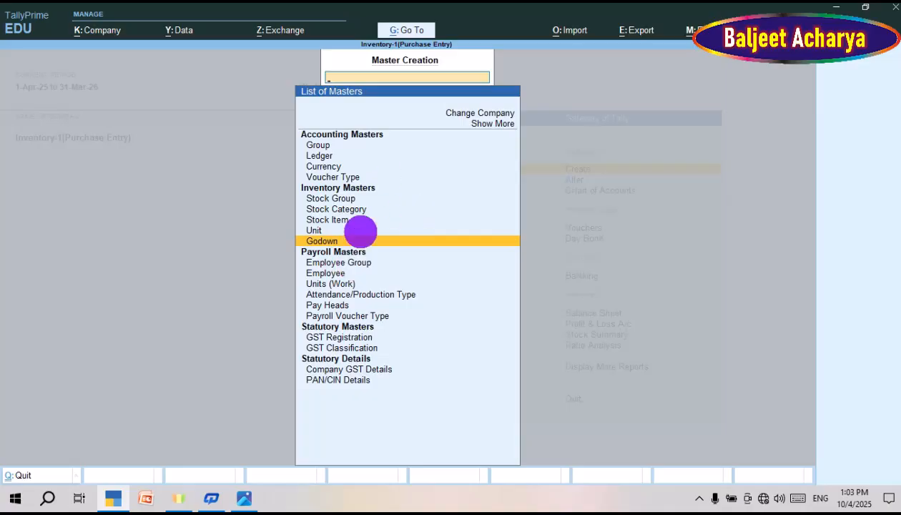
{"action": "key", "text": "Escape"}
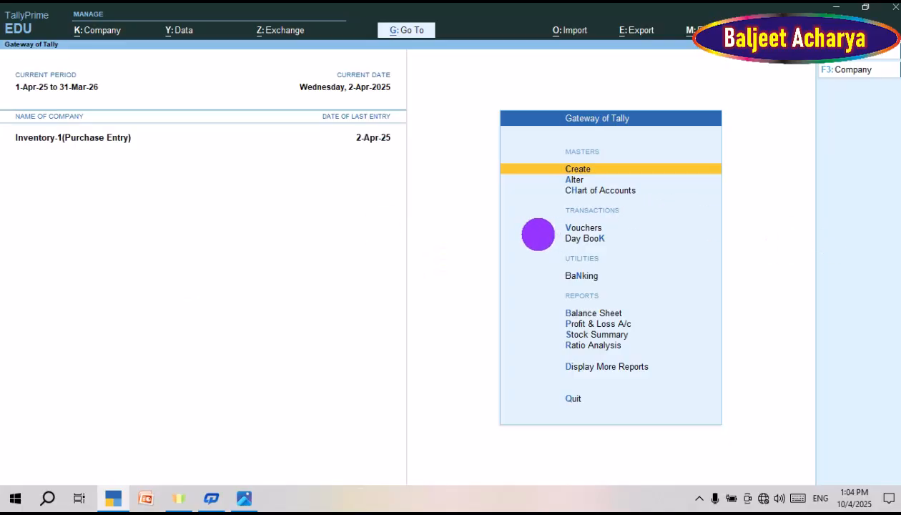
Open a new accounting voucher and set its type to Sales
{"action": "key", "text": "Down"}
{"action": "key", "text": "Down"}
{"action": "key", "text": "Down"}
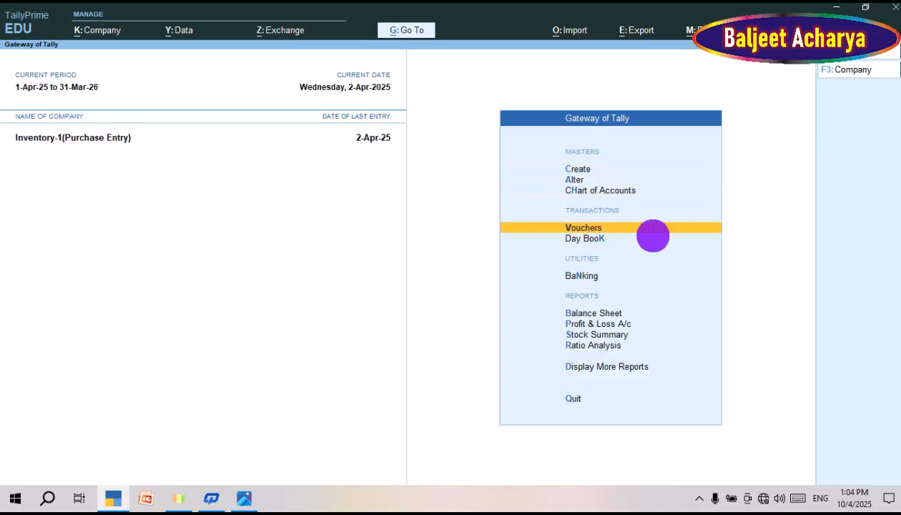
{"action": "left_click", "coordinate": [653, 236]}
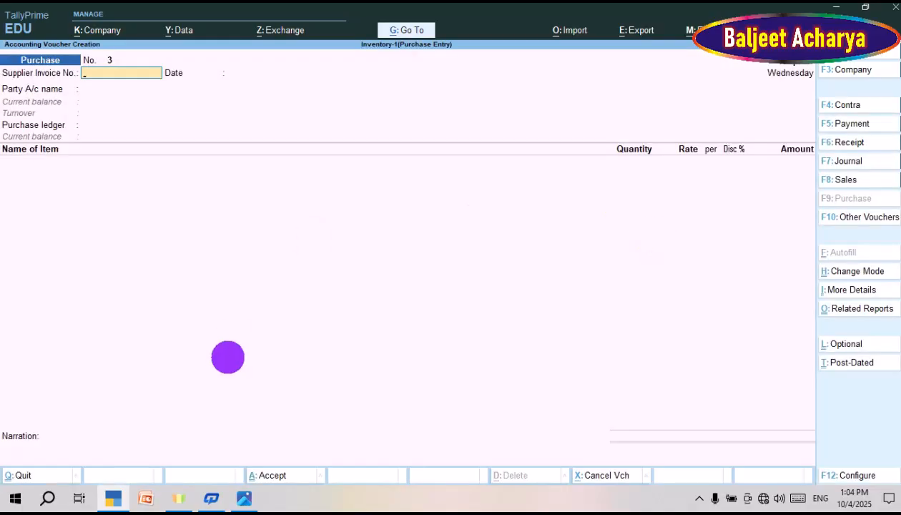
{"action": "key", "text": "F8"}
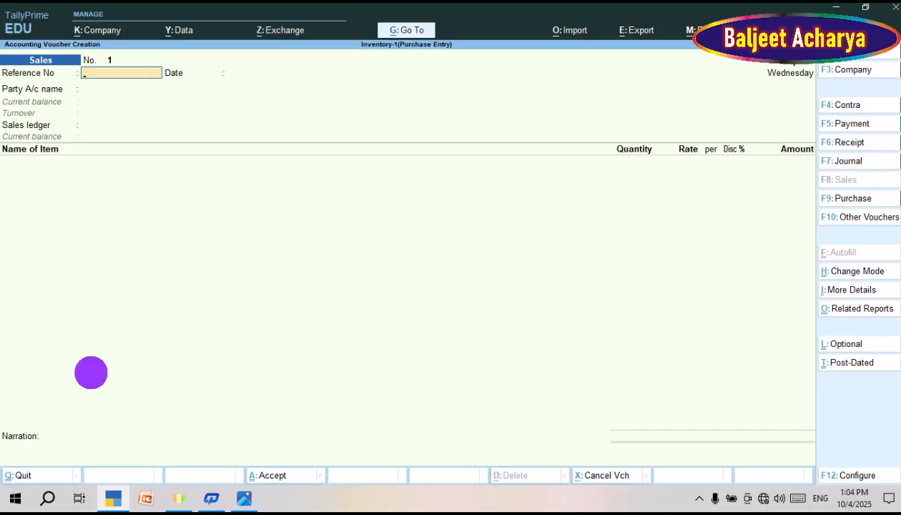
Consult the bill number in the sale-2 f.png image and enter BG-1010 as the sales voucher's reference number
{"action": "key", "text": "alt+Tab"}
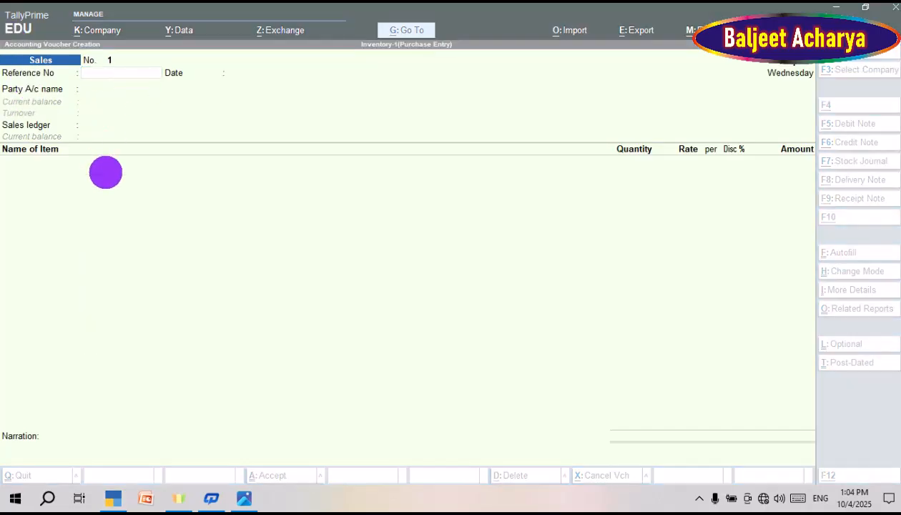
{"action": "key", "text": "alt+Tab"}
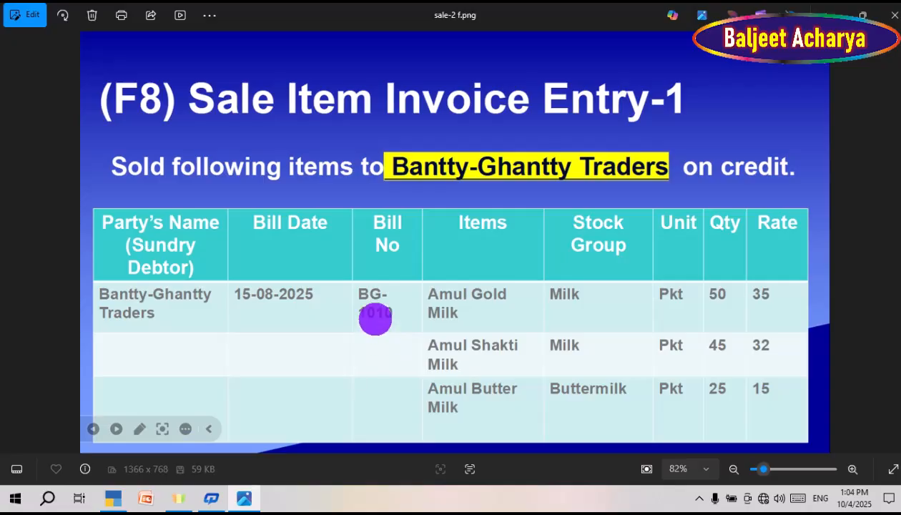
{"action": "key", "text": "alt+Tab"}
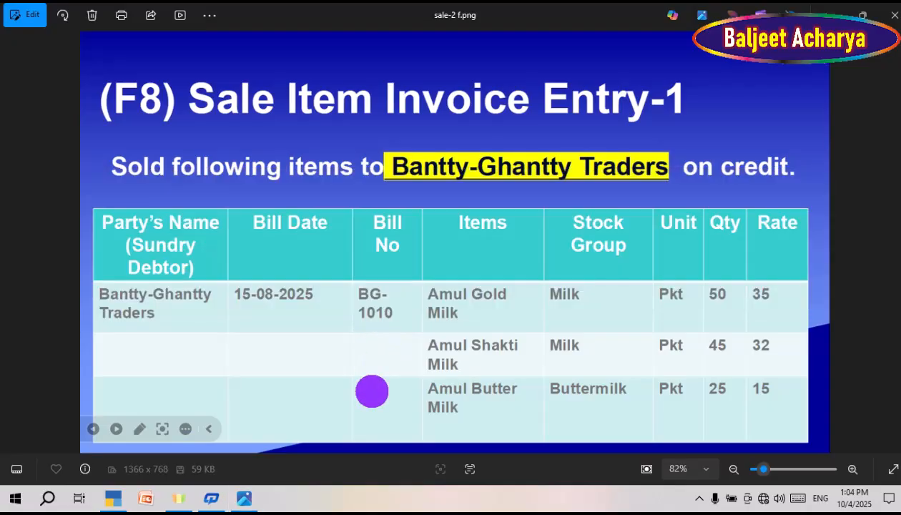
{"action": "key", "text": "alt+Tab"}
{"action": "key", "text": "alt+Tab"}
{"action": "key", "text": "alt+Tab"}
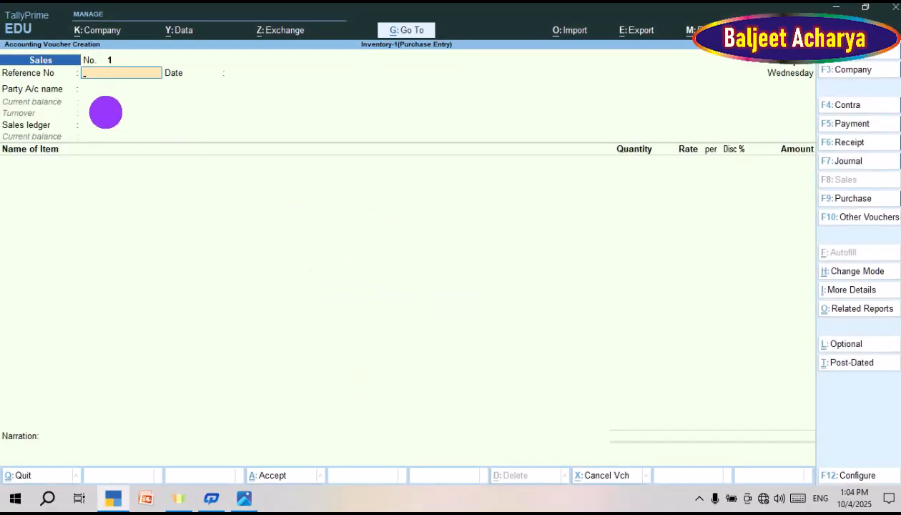
{"action": "type", "text": "BG-1010"}
{"action": "key", "text": "Return"}
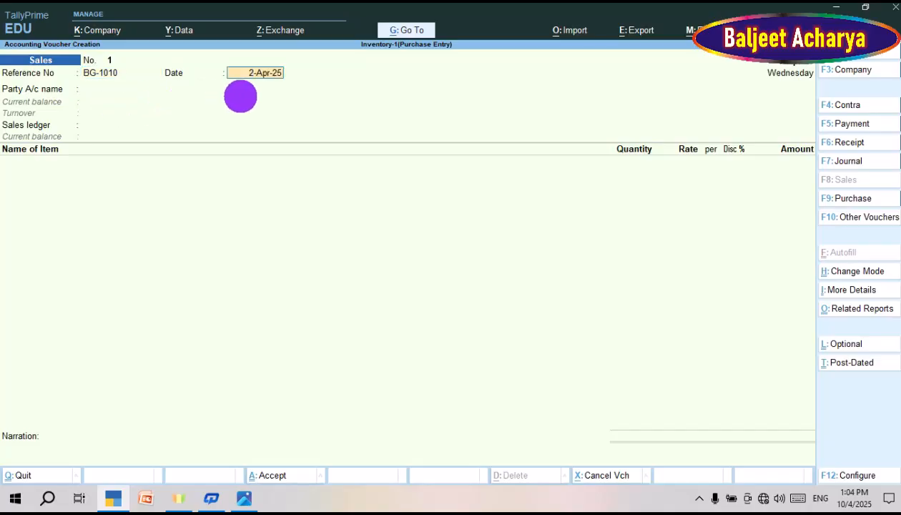
{"action": "key", "text": "alt+Tab"}
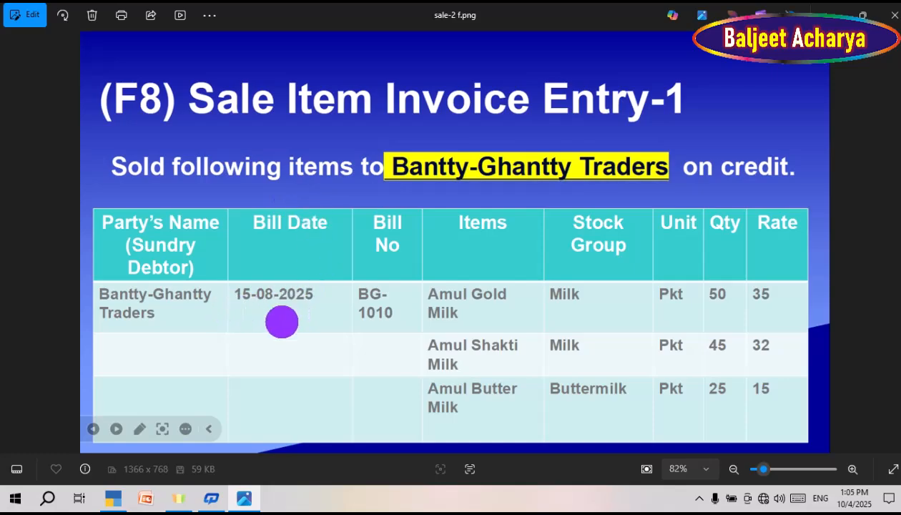
{"action": "key", "text": "alt+Tab"}
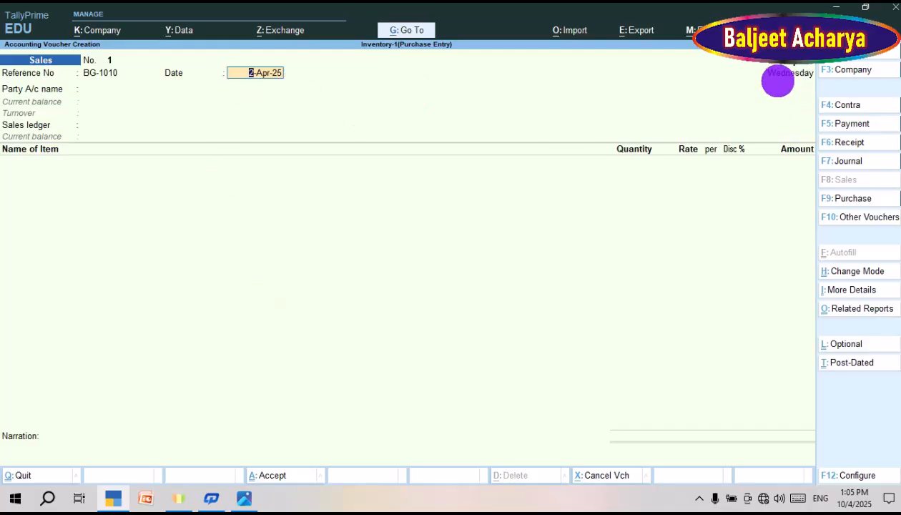
{"action": "key", "text": "F2"}
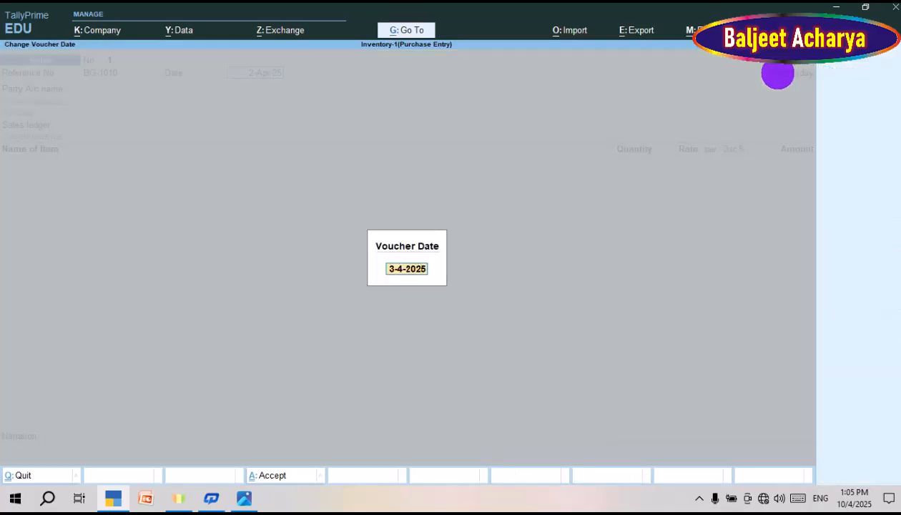
{"action": "key", "text": "BackSpace"}
{"action": "key", "text": "Escape"}
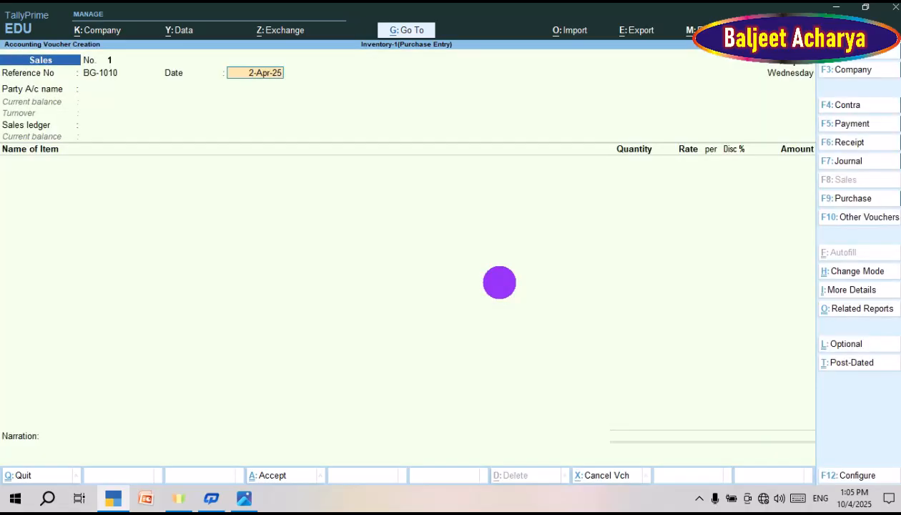
Start a new ledger for the party account named Bantty Ghantty Traders and place it under Sundry Debtors
{"action": "key", "text": "Return"}
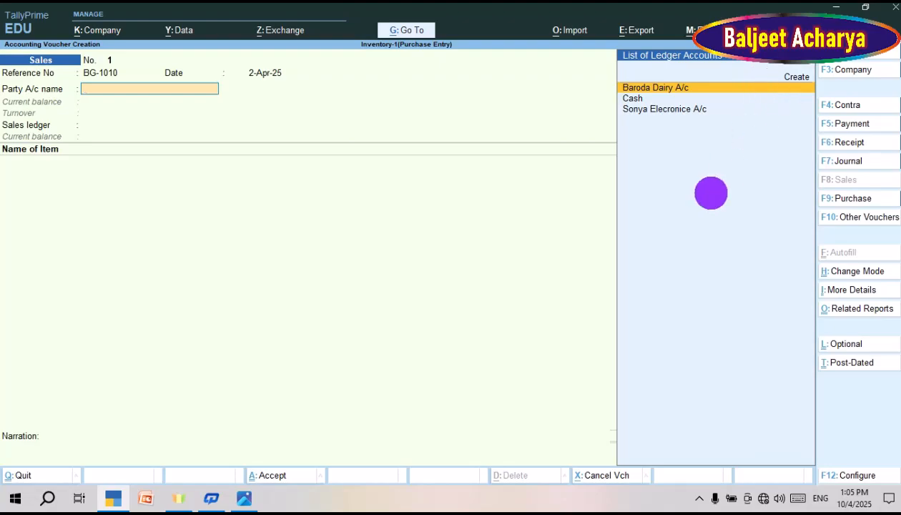
{"action": "key", "text": "Up"}
{"action": "key", "text": "Return"}
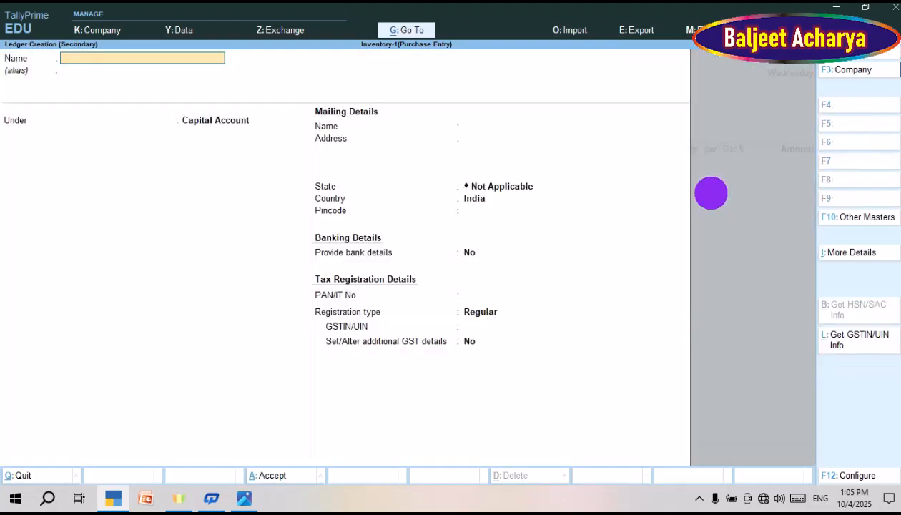
{"action": "key", "text": "alt+Tab"}
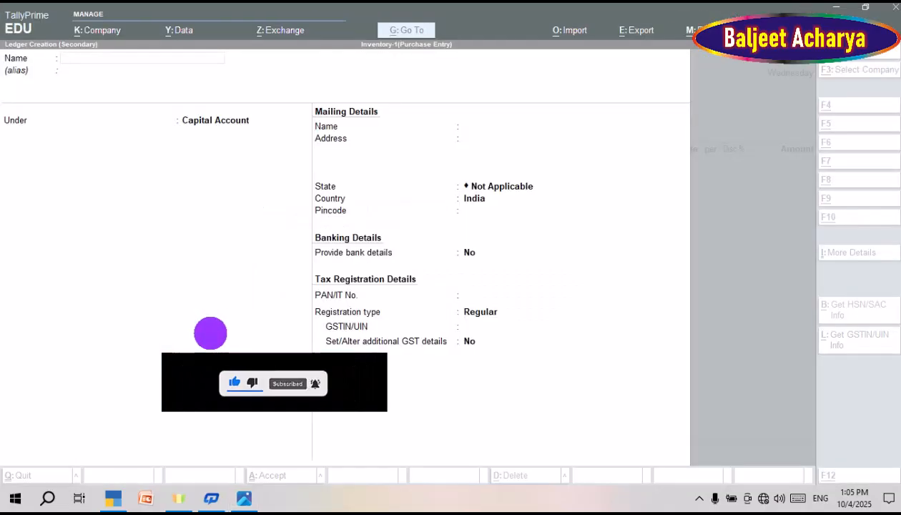
{"action": "type", "text": "Traders"}
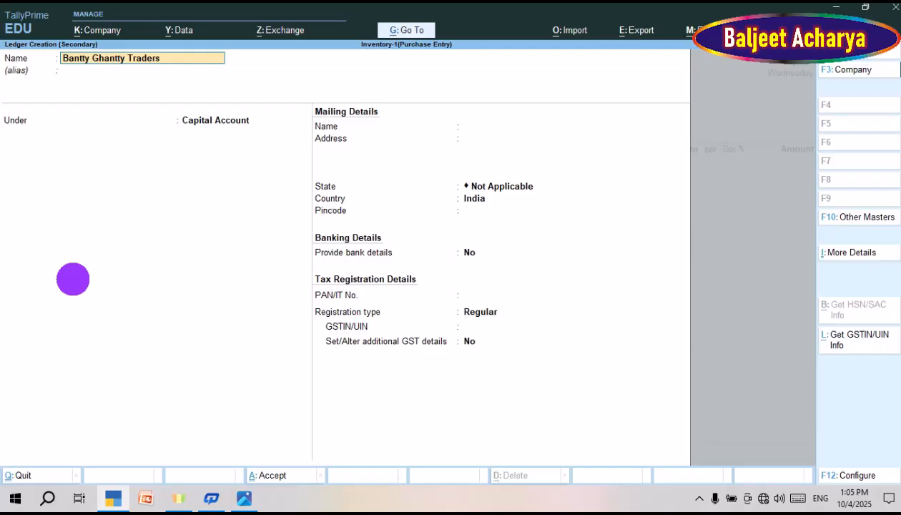
{"action": "key", "text": "Return"}
{"action": "type", "text": "Sun"}
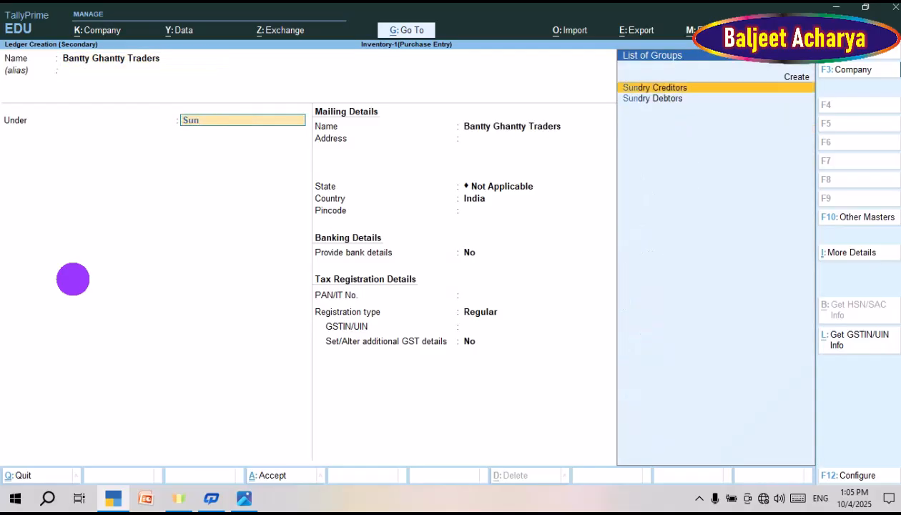
{"action": "key", "text": "Down"}
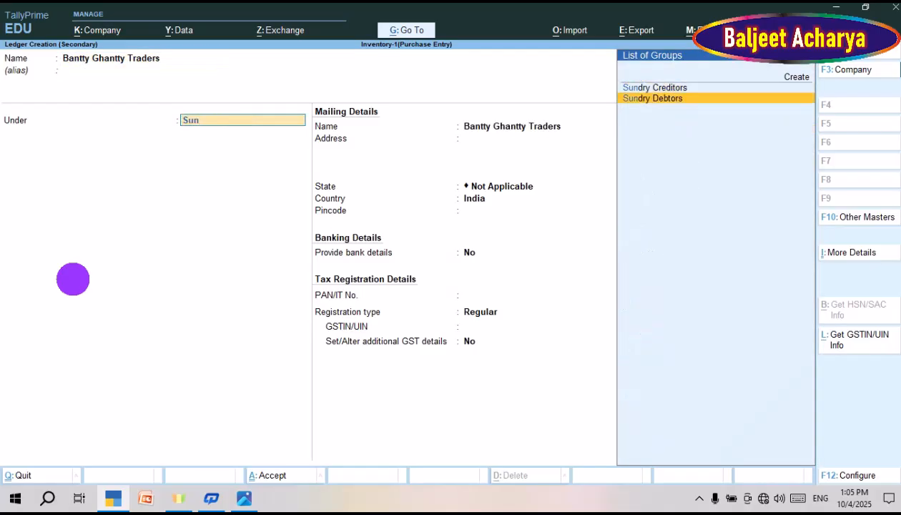
{"action": "key", "text": "Return"}
Save the party ledger with its default details and leave the voucher's dispatch and party details unfilled
{"action": "key", "text": "Return"}
{"action": "key", "text": "Return"}
{"action": "key", "text": "Return"}
{"action": "key", "text": "Return"}
{"action": "key", "text": "Return"}
{"action": "key", "text": "Return"}
{"action": "key", "text": "Return"}
{"action": "key", "text": "Return"}
{"action": "key", "text": "Return"}
{"action": "key", "text": "Return"}
{"action": "key", "text": "Return"}
{"action": "key", "text": "Return"}
{"action": "key", "text": "Return"}
{"action": "key", "text": "Return"}
{"action": "key", "text": "Return"}
{"action": "key", "text": "Return"}
{"action": "key", "text": "Return"}
{"action": "key", "text": "Return"}
{"action": "key", "text": "Return"}
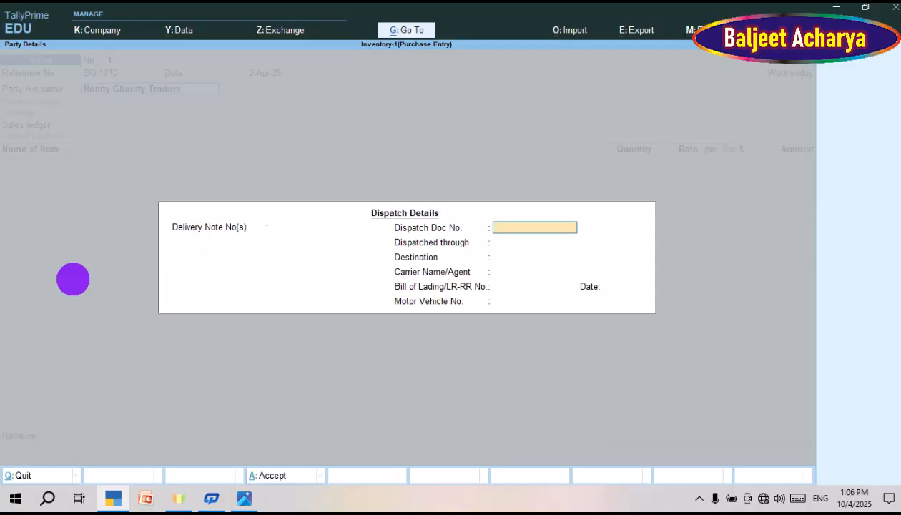
{"action": "key", "text": "Return"}
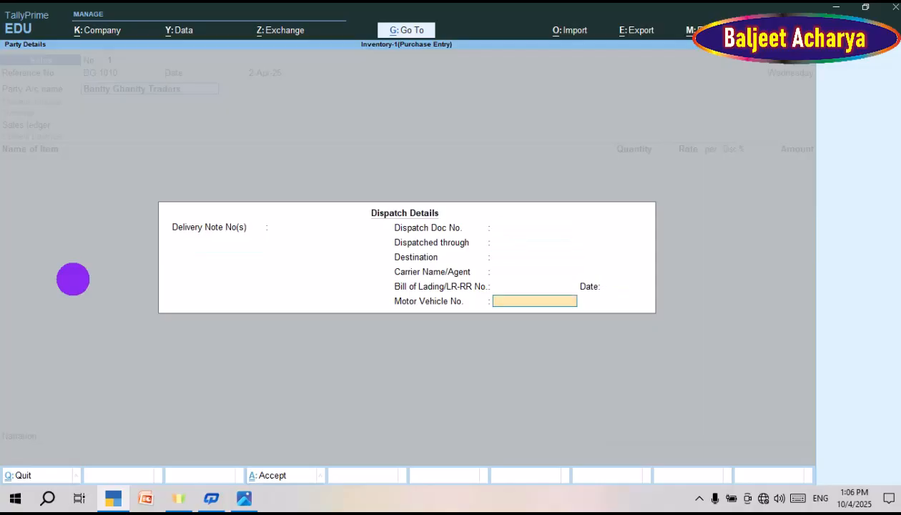
{"action": "key", "text": "Return"}
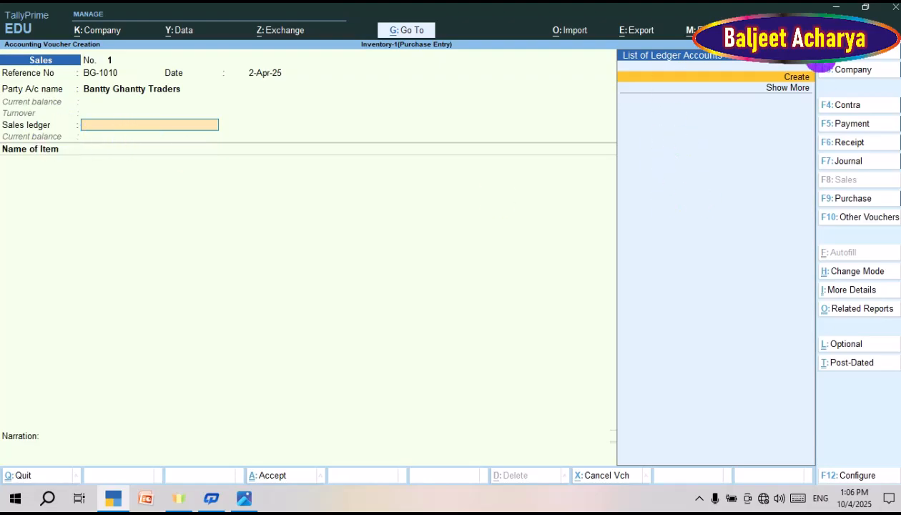
Create a sales ledger named Sale A/c under Sales Accounts with default GST details and use it in the voucher
{"action": "left_click", "coordinate": [774, 77]}
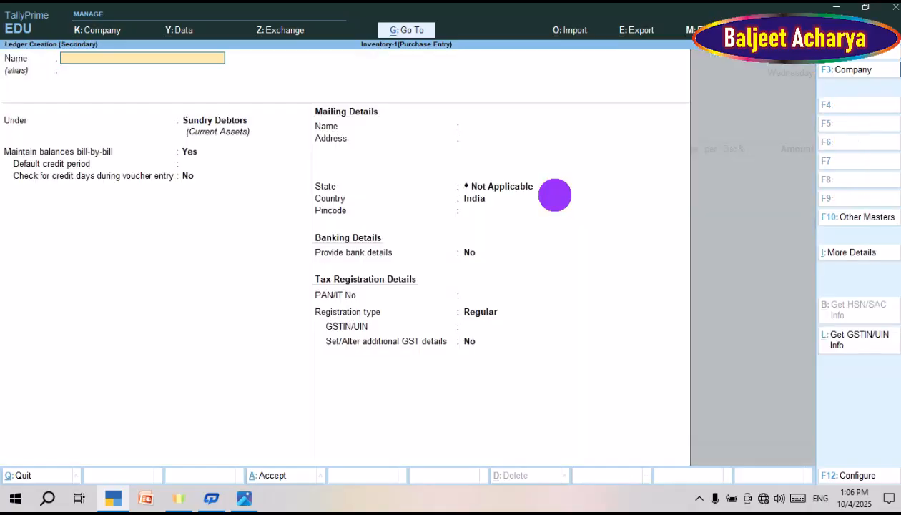
{"action": "type", "text": "Sale a/c"}
{"action": "key", "text": "Return"}
{"action": "type", "text": "Sal"}
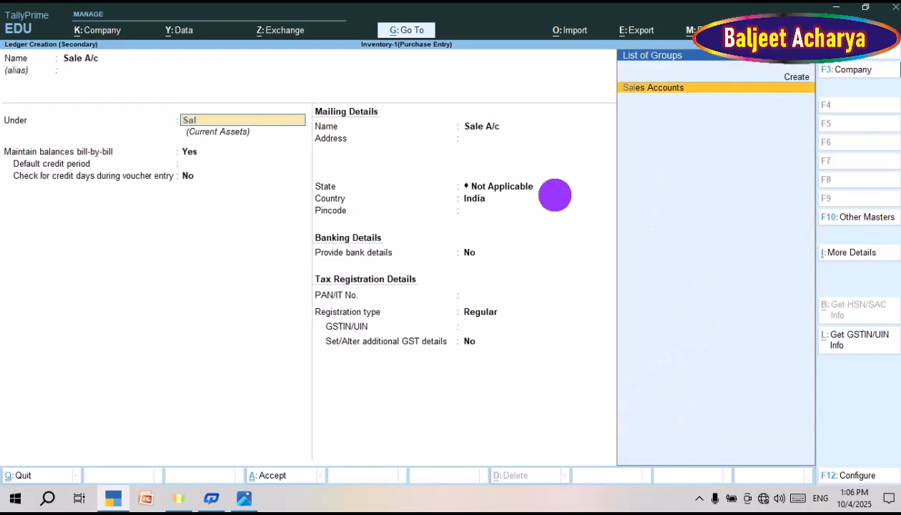
{"action": "key", "text": "Return"}
{"action": "key", "text": "Return"}
{"action": "key", "text": "Return"}
{"action": "key", "text": "Return"}
{"action": "key", "text": "Return"}
{"action": "key", "text": "Return"}
{"action": "key", "text": "Return"}
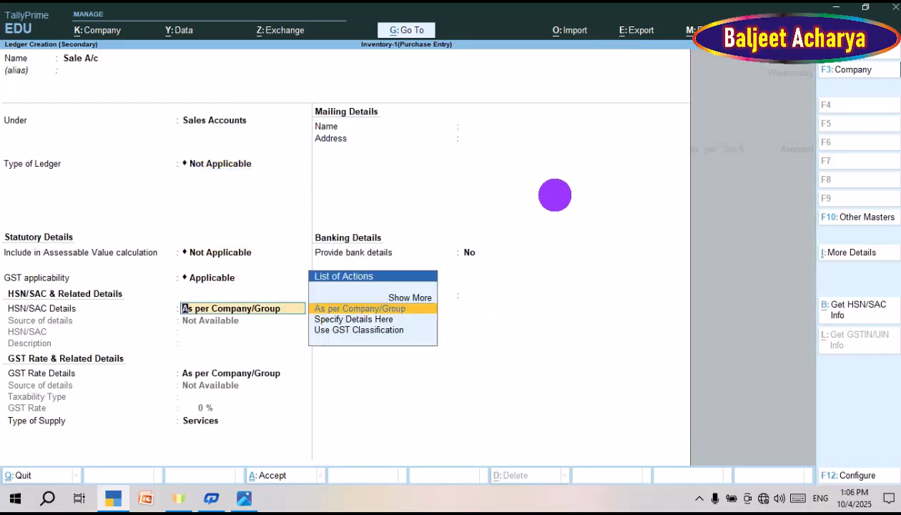
{"action": "key", "text": "Return"}
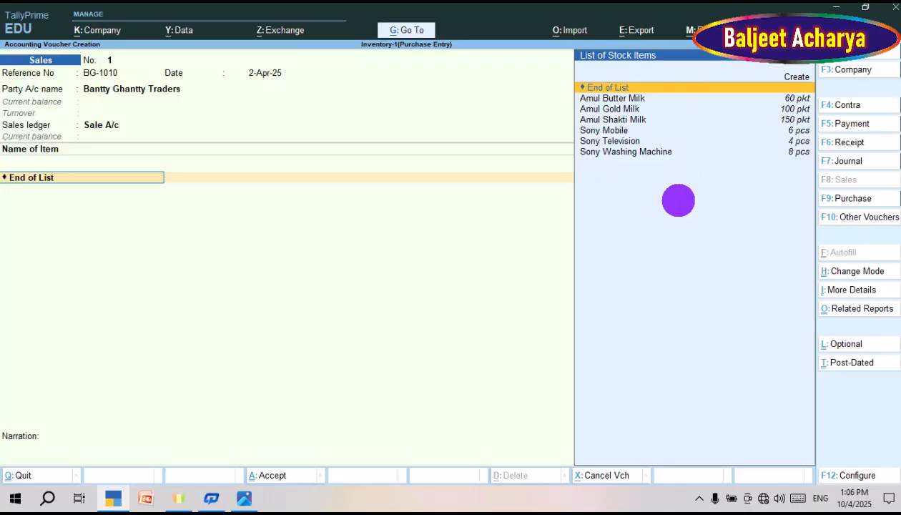
Consult the sale-2 f.png image and add Amul Gold Milk as the first item, without a description, with quantity 50 pkt
{"action": "key", "text": "alt+Tab"}
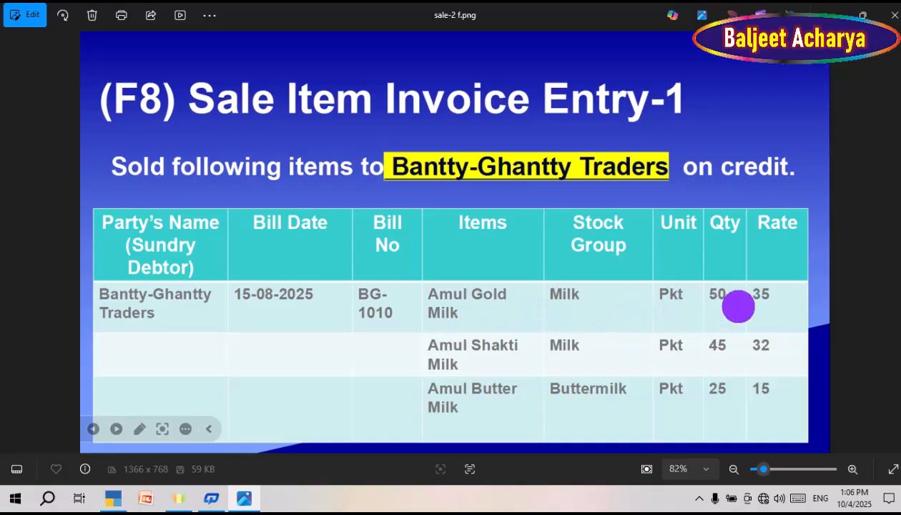
{"action": "key", "text": "alt+Tab"}
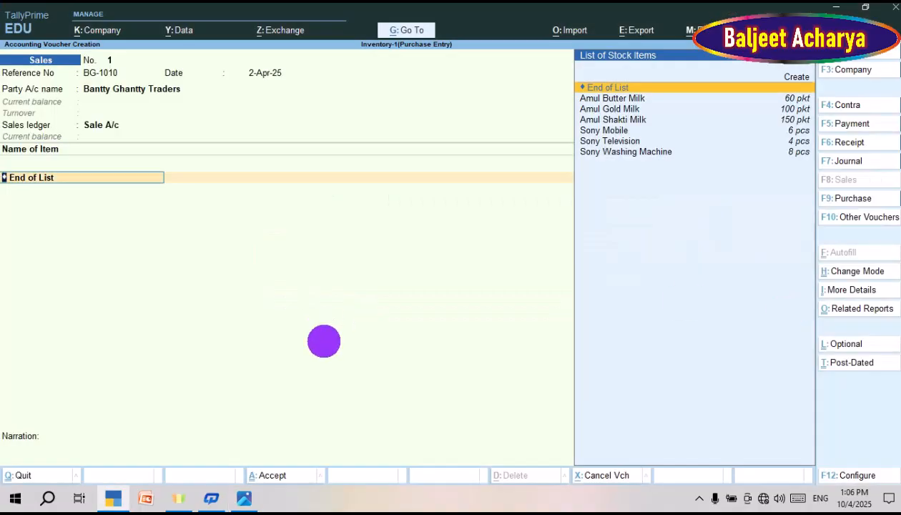
{"action": "key", "text": "Down"}
{"action": "key", "text": "Down"}
{"action": "key", "text": "Return"}
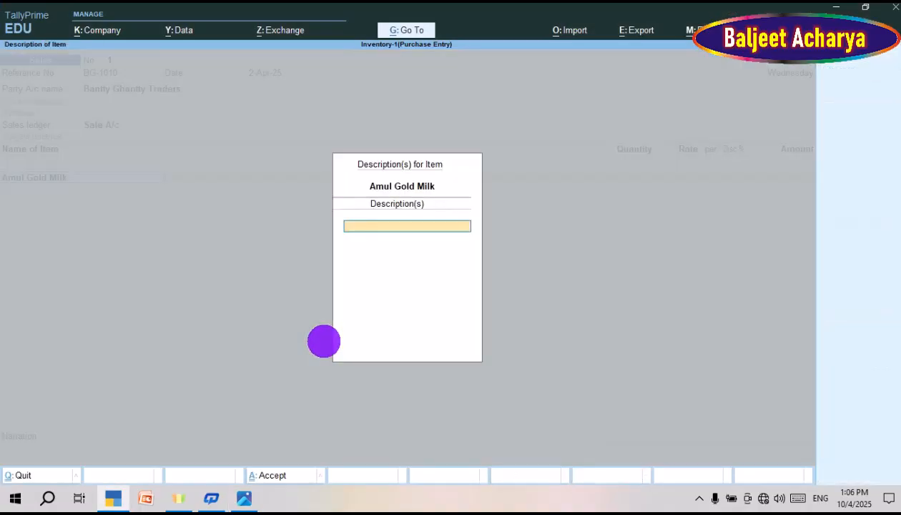
{"action": "key", "text": "Return"}
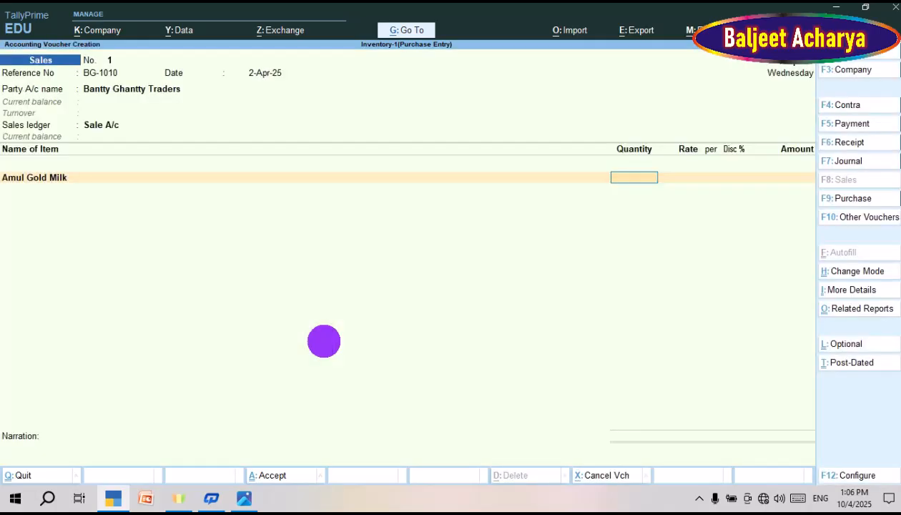
{"action": "type", "text": "50"}
{"action": "key", "text": "Return"}
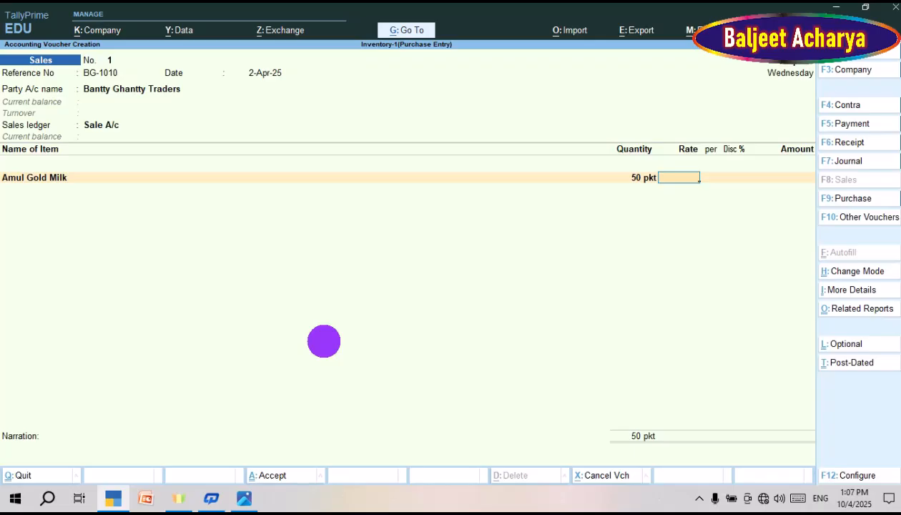
Set the Amul Gold Milk rate to 35 per pkt, checking it against the sale image, and leave its discount empty
{"action": "type", "text": "35"}
{"action": "key", "text": "alt+Tab"}
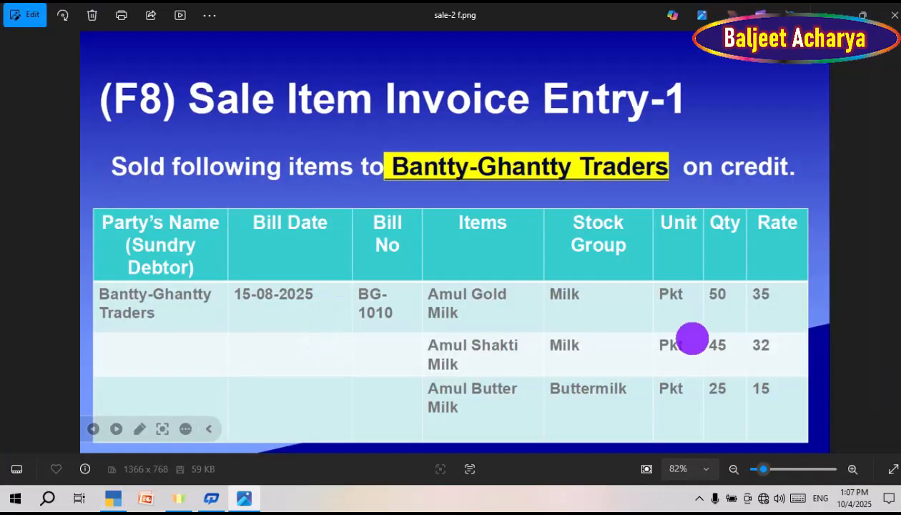
{"action": "key", "text": "alt+Tab"}
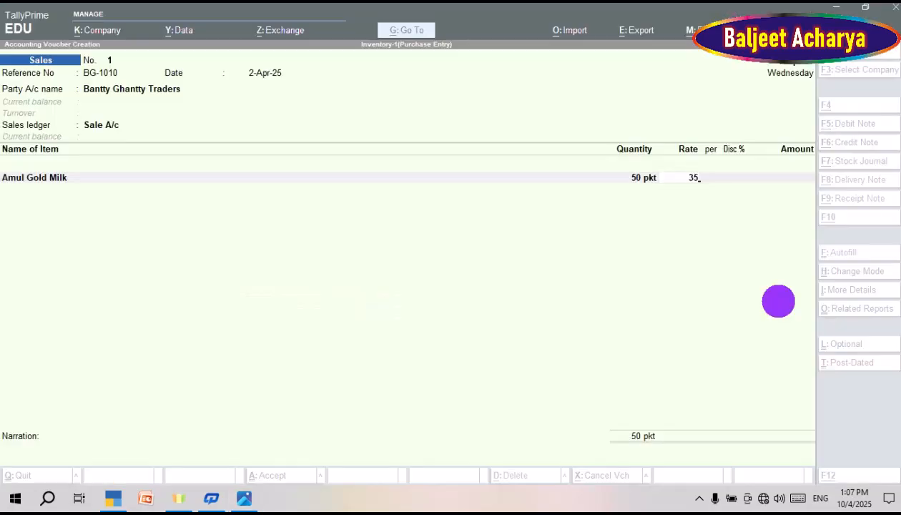
{"action": "key", "text": "Return"}
{"action": "key", "text": "Return"}
{"action": "key", "text": "Return"}
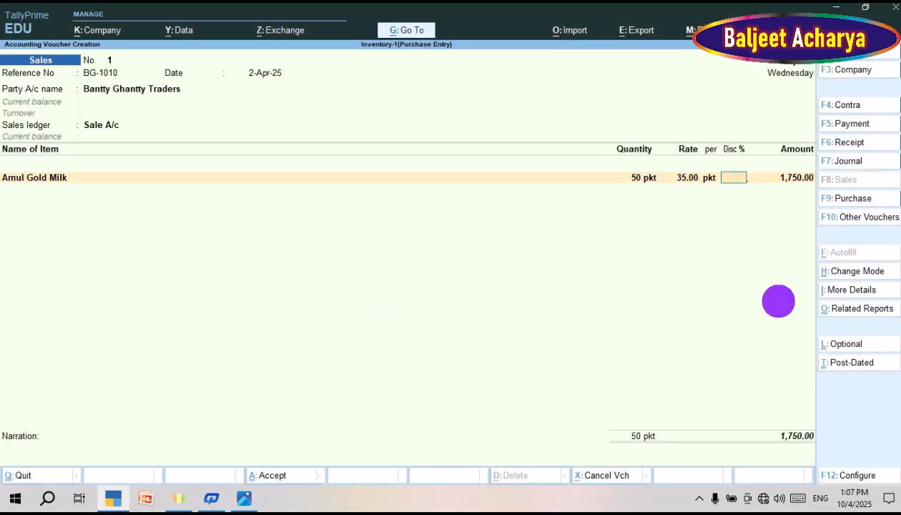
{"action": "key", "text": "Return"}
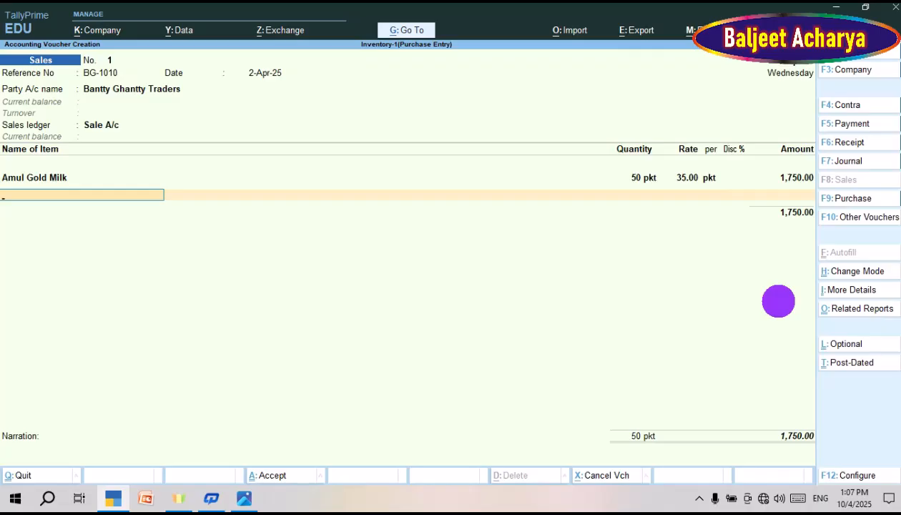
Consult the sale image and add Amul Shakti Milk as the second item, without a description, with quantity 35 pkt
{"action": "key", "text": "alt+Tab"}
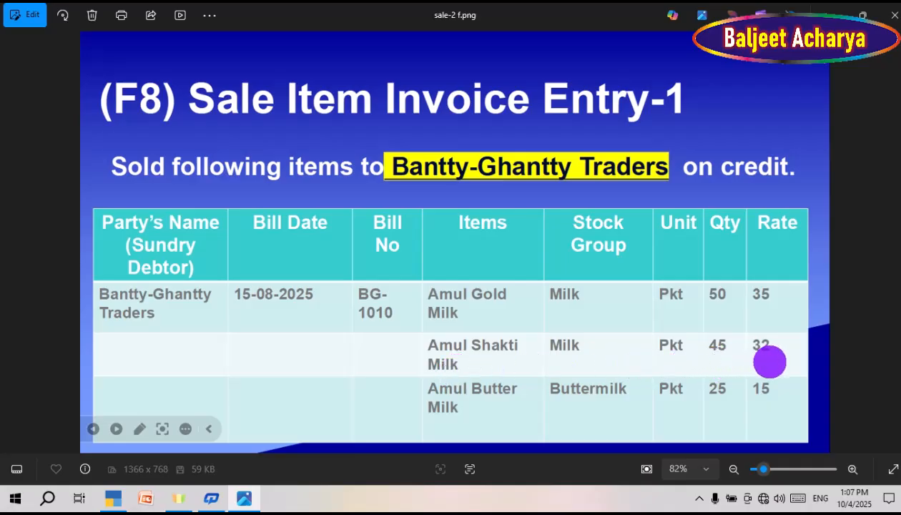
{"action": "key", "text": "alt+Tab"}
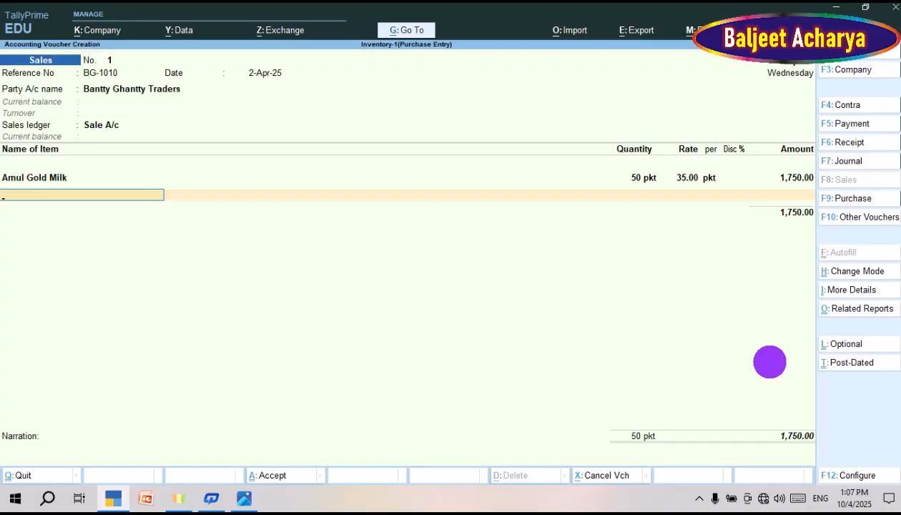
{"action": "key", "text": "Down"}
{"action": "key", "text": "Down"}
{"action": "key", "text": "Down"}
{"action": "key", "text": "Return"}
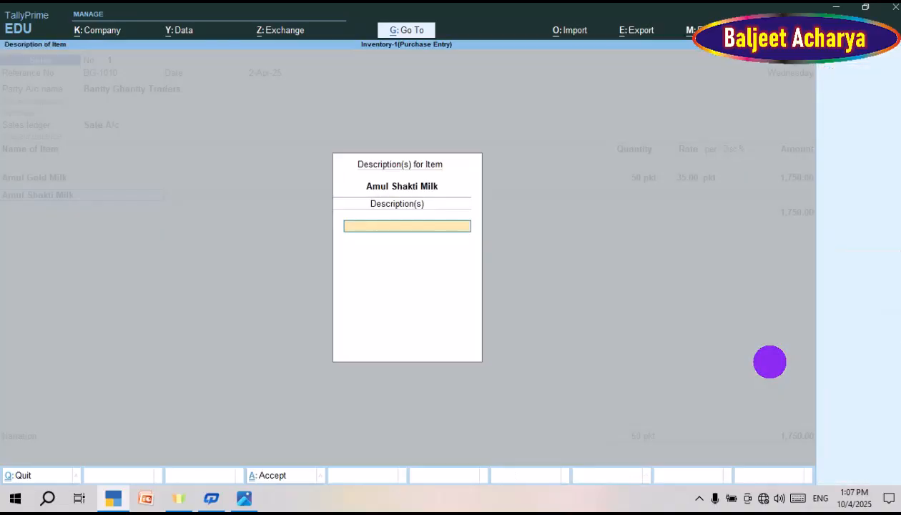
{"action": "key", "text": "Return"}
{"action": "type", "text": "35"}
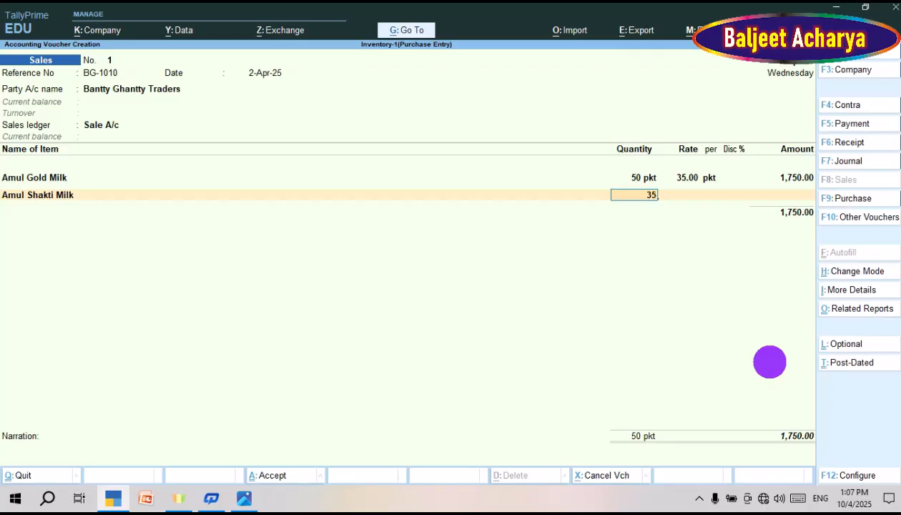
{"action": "key", "text": "Return"}
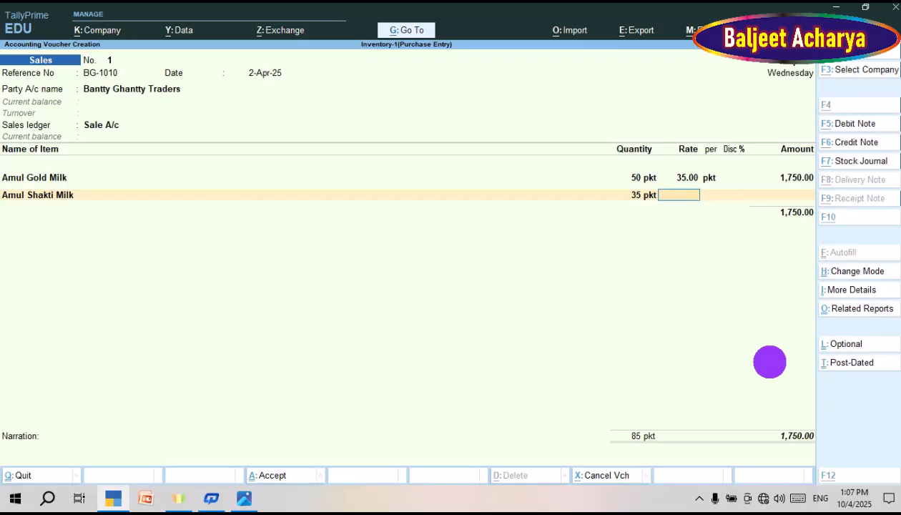
Recheck the sale image and correct the Amul Shakti Milk quantity to 45 pkt
{"action": "key", "text": "alt+Tab"}
{"action": "key", "text": "alt+Tab"}
{"action": "key", "text": "BackSpace"}
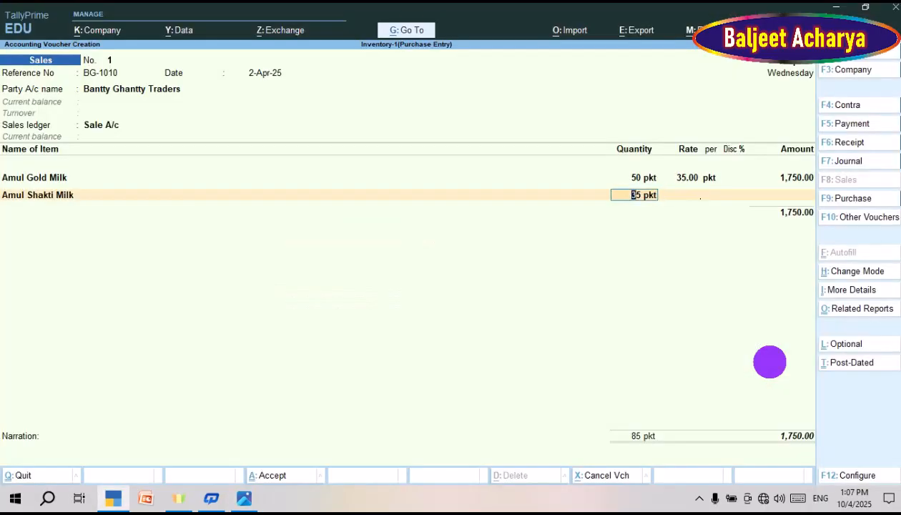
{"action": "type", "text": "45"}
{"action": "key", "text": "Return"}
{"action": "key", "text": "BackSpace"}
{"action": "key", "text": "BackSpace"}
{"action": "key", "text": "Return"}
{"action": "key", "text": "Return"}
{"action": "key", "text": "Return"}
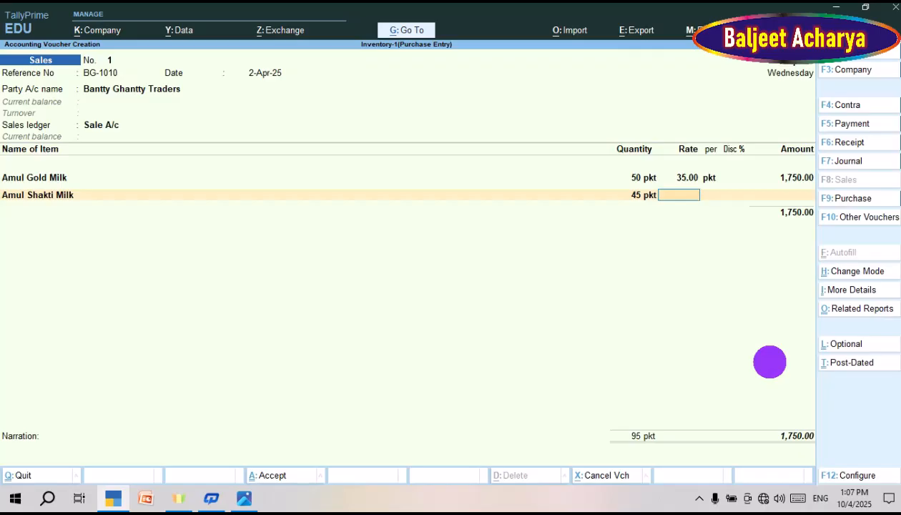
Check the sale image and set the Amul Shakti Milk rate to 32 per pkt, leaving its discount empty
{"action": "key", "text": "alt+Tab"}
{"action": "key", "text": "alt+Tab"}
{"action": "type", "text": "32"}
{"action": "key", "text": "Return"}
{"action": "key", "text": "Return"}
{"action": "key", "text": "Return"}
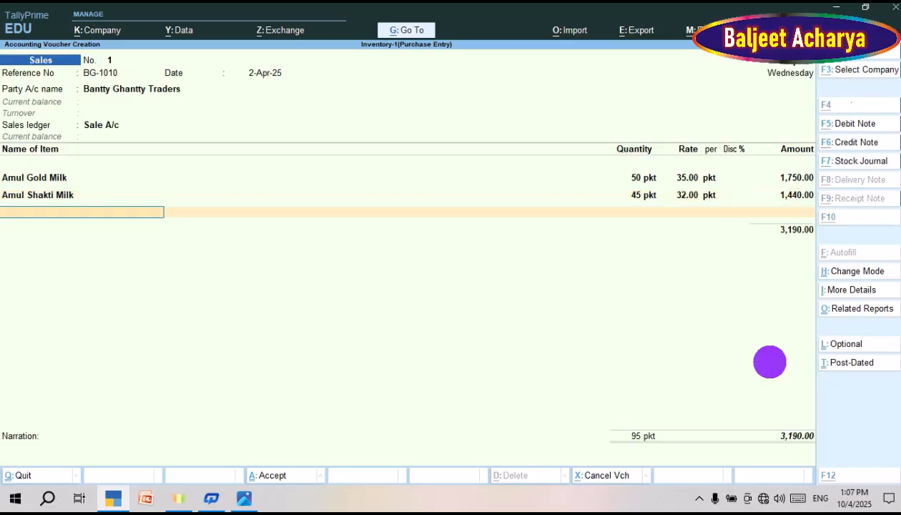
{"action": "key", "text": "alt+Tab"}
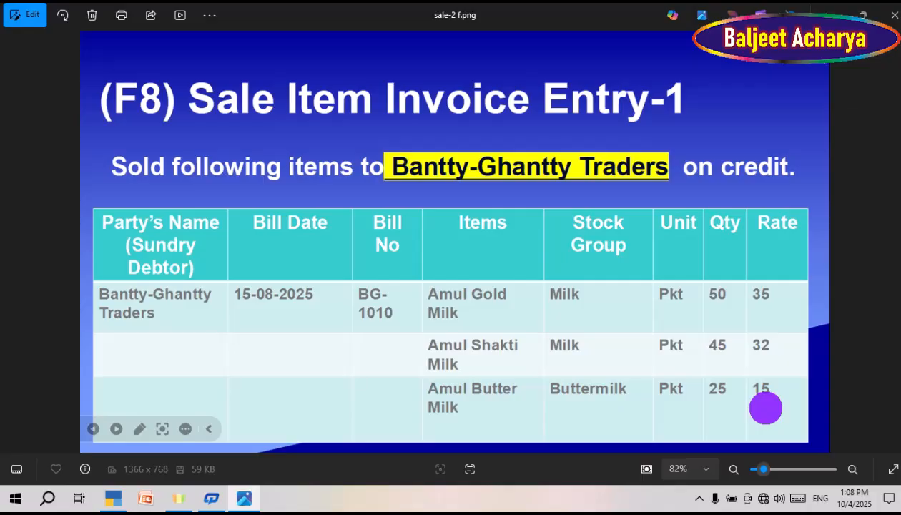
{"action": "key", "text": "alt+Tab"}
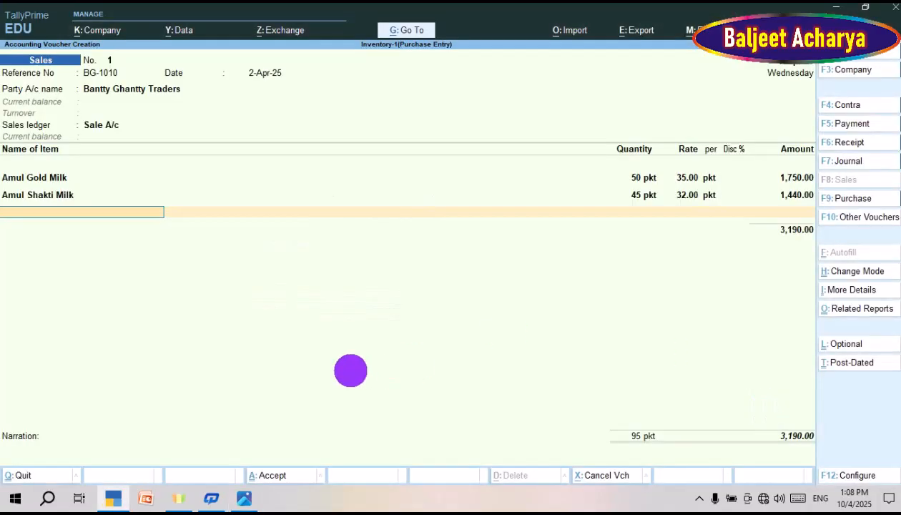
{"action": "key", "text": "Return"}
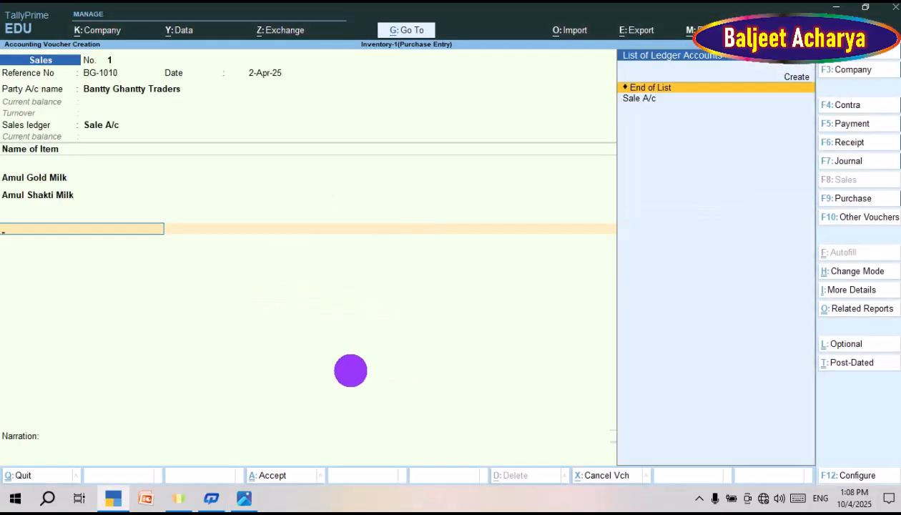
{"action": "key", "text": "BackSpace"}
{"action": "key", "text": "BackSpace"}
{"action": "key", "text": "BackSpace"}
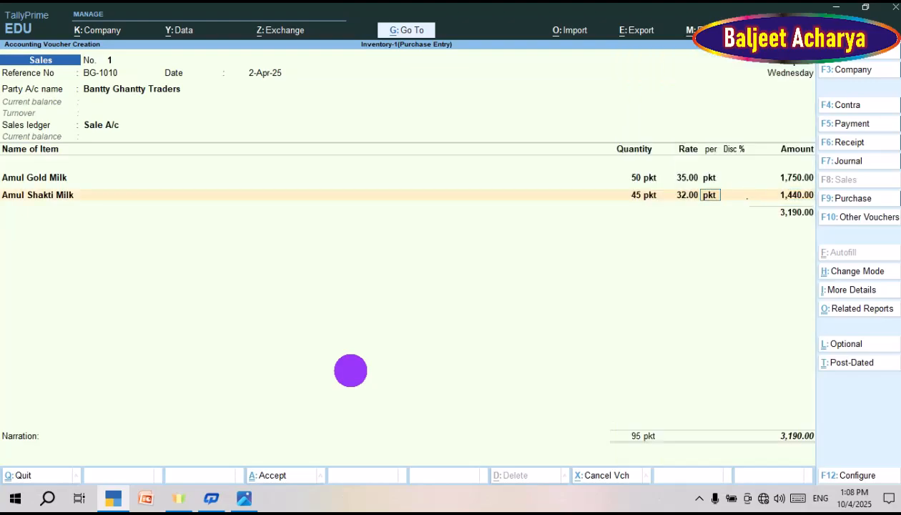
{"action": "key", "text": "Return"}
{"action": "key", "text": "Return"}
{"action": "key", "text": "Return"}
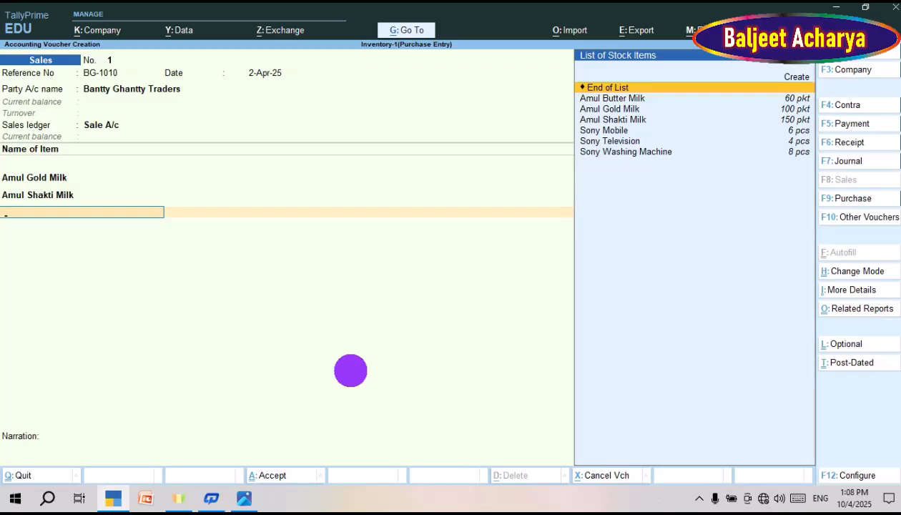
Add Amul Butter Milk as the third item, without a description, and enter its quantity of 25 pkt from the sale image
{"action": "key", "text": "Down"}
{"action": "key", "text": "Return"}
{"action": "key", "text": "Return"}
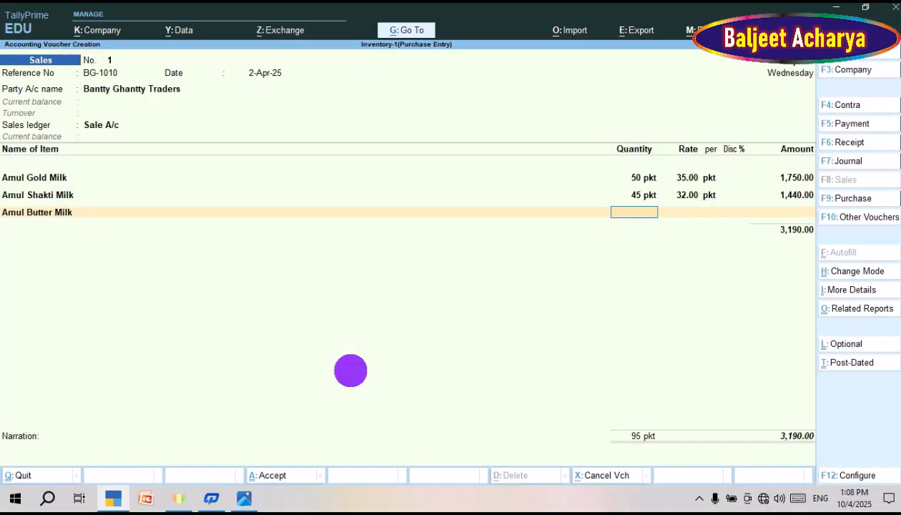
{"action": "key", "text": "alt"}
{"action": "key", "text": "alt+Tab"}
{"action": "key", "text": "alt+Tab"}
{"action": "type", "text": "25"}
{"action": "key", "text": "Return"}
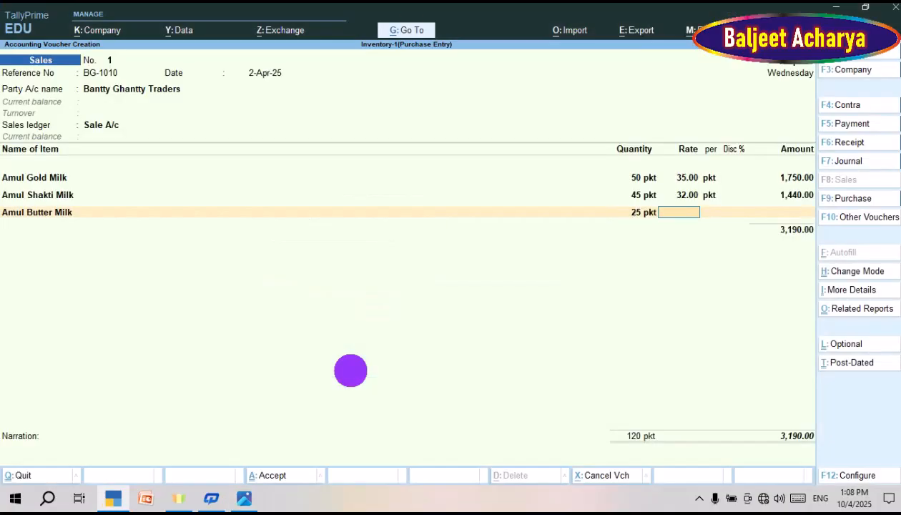
Set the Amul Butter Milk rate to 15 per pkt and leave its discount empty
{"action": "type", "text": "15"}
{"action": "key", "text": "Return"}
{"action": "key", "text": "Return"}
{"action": "key", "text": "Return"}
End the item and ledger lists, leave the narration empty, and save the sales voucher
{"action": "key", "text": "Return"}
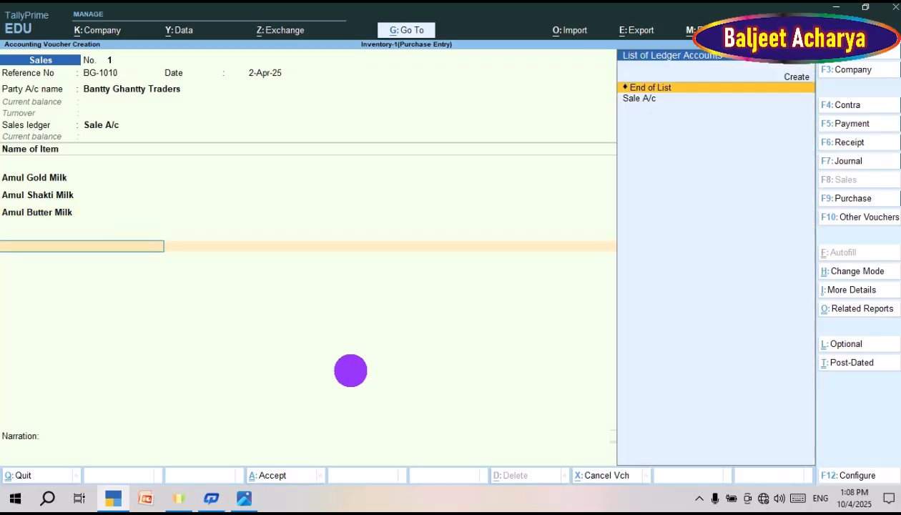
{"action": "key", "text": "Return"}
{"action": "key", "text": "Return"}
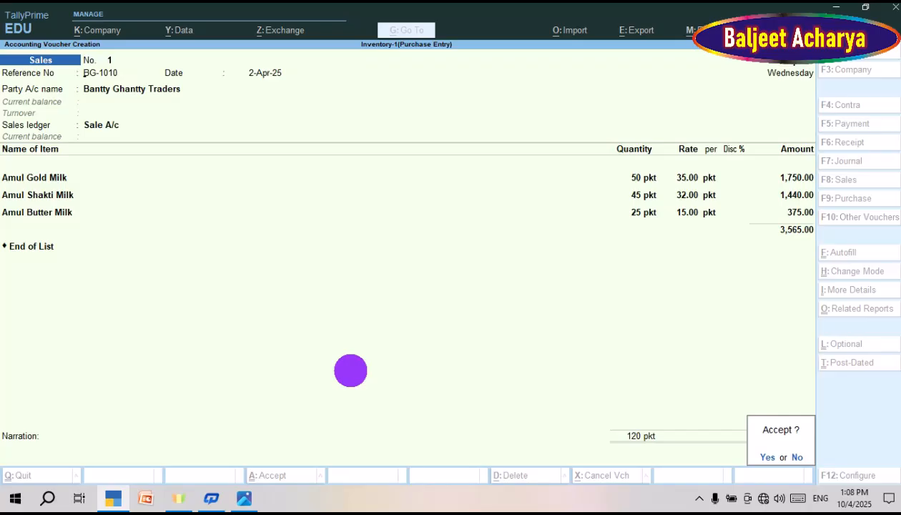
{"action": "key", "text": "Return"}
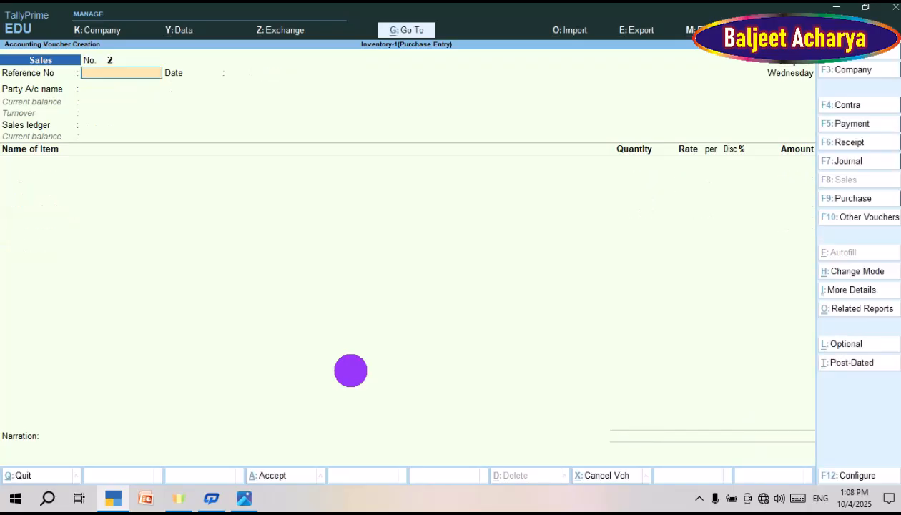
Consult the Krutika Home Store sale in the sale-3 f.png image and enter BG-1010 as the new sales voucher's reference number
{"action": "key", "text": "alt+Tab"}
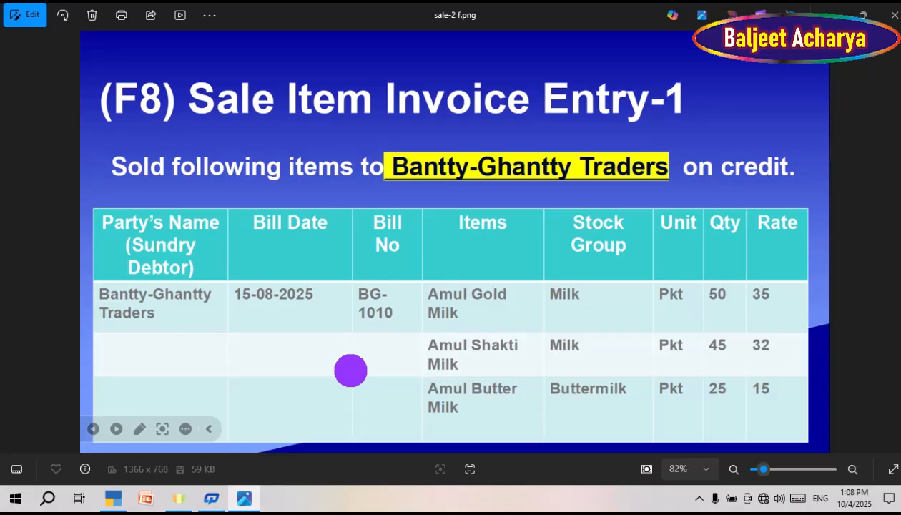
{"action": "key", "text": "Right"}
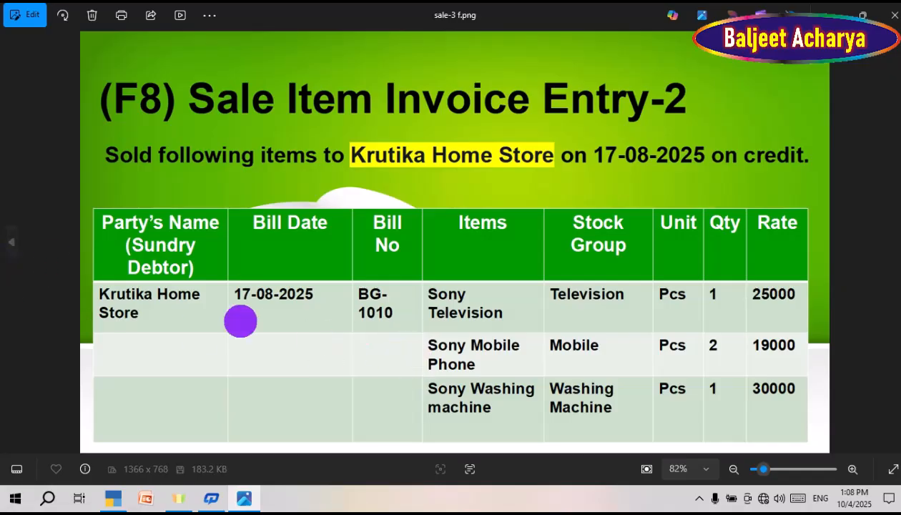
{"action": "key", "text": "alt+Tab"}
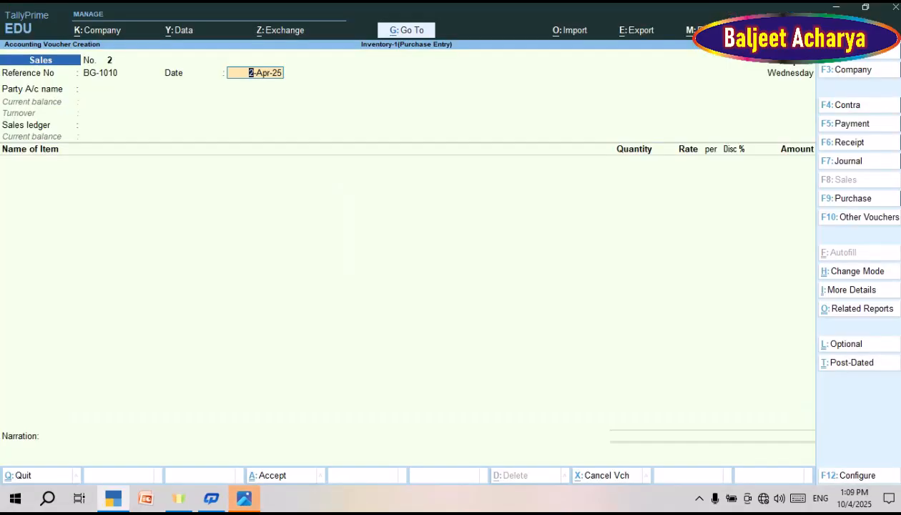
Check the bill date of the Krutika Home Store sale in the sale-3 f.png image
{"action": "key", "text": "alt+Tab"}
{"action": "key", "text": "alt+Tab"}
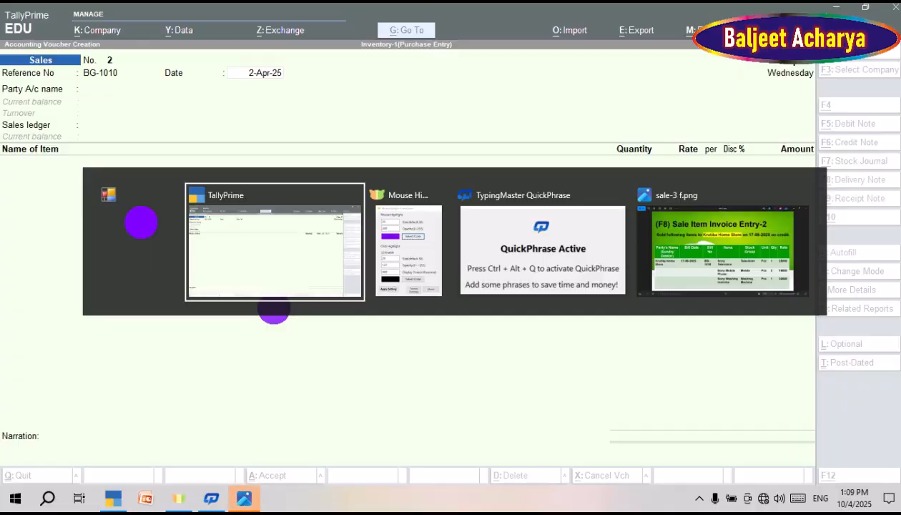
{"action": "key", "text": "alt+Tab"}
{"action": "key", "text": "alt+Tab"}
{"action": "key", "text": "alt+Tab"}
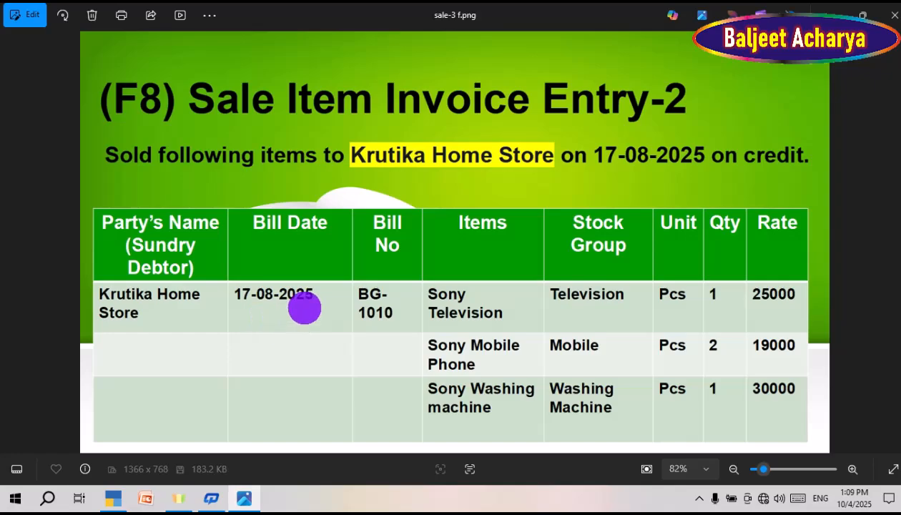
{"action": "key", "text": "alt+Tab"}
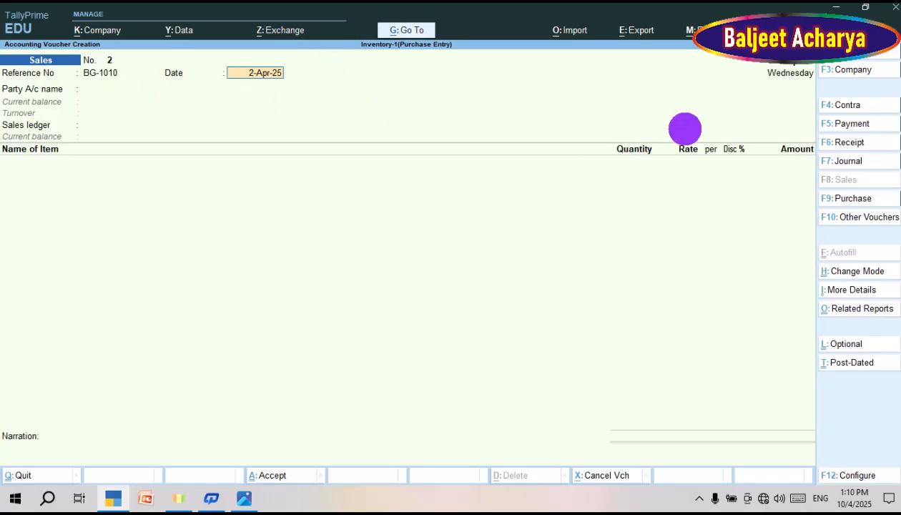
{"action": "key", "text": "F2"}
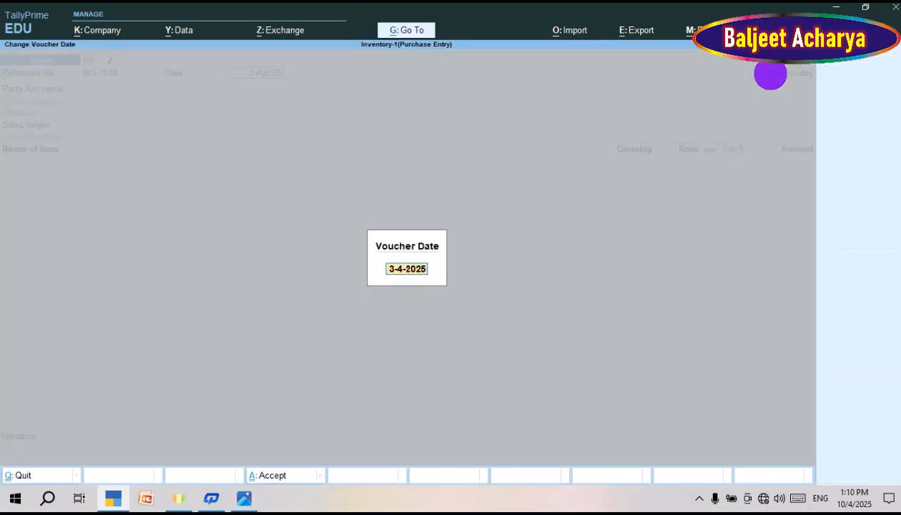
{"action": "key", "text": "Escape"}
{"action": "key", "text": "Escape"}
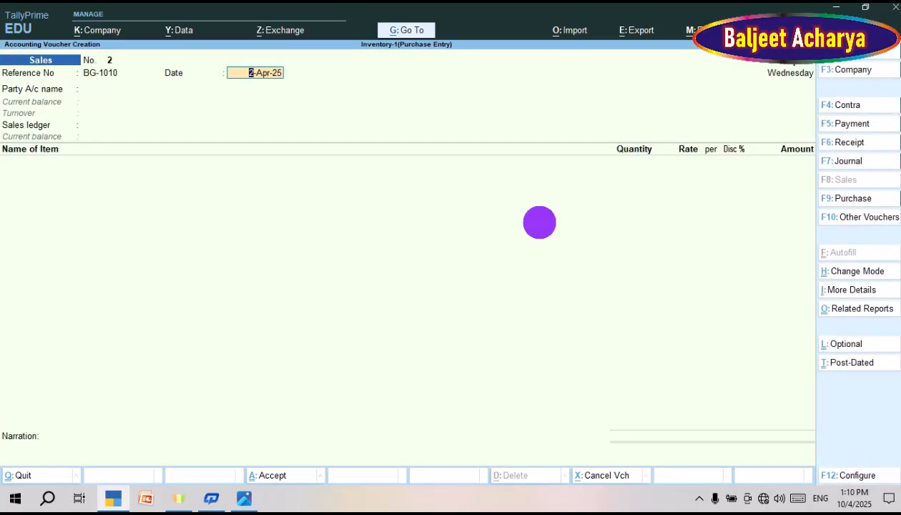
Keep 2-Apr-25 as the sales voucher's date and start creating a new ledger for the party account
{"action": "key", "text": "Return"}
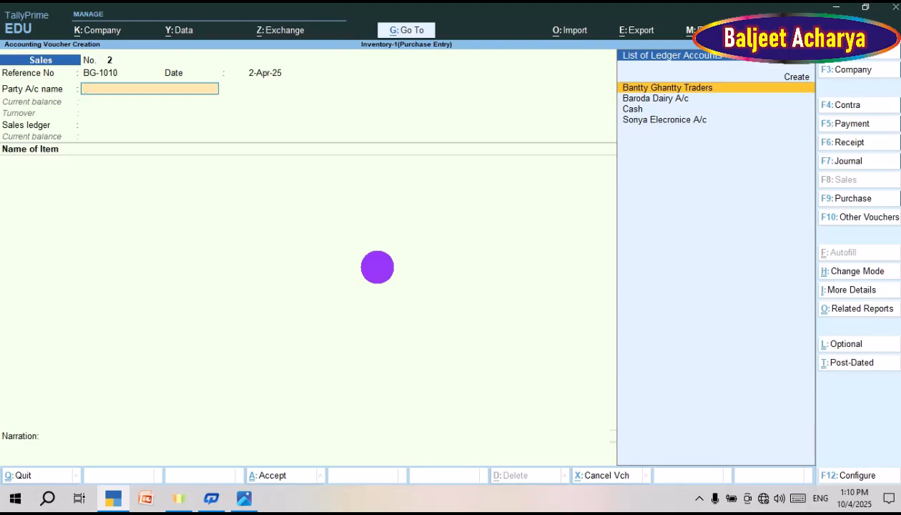
{"action": "key", "text": "Up"}
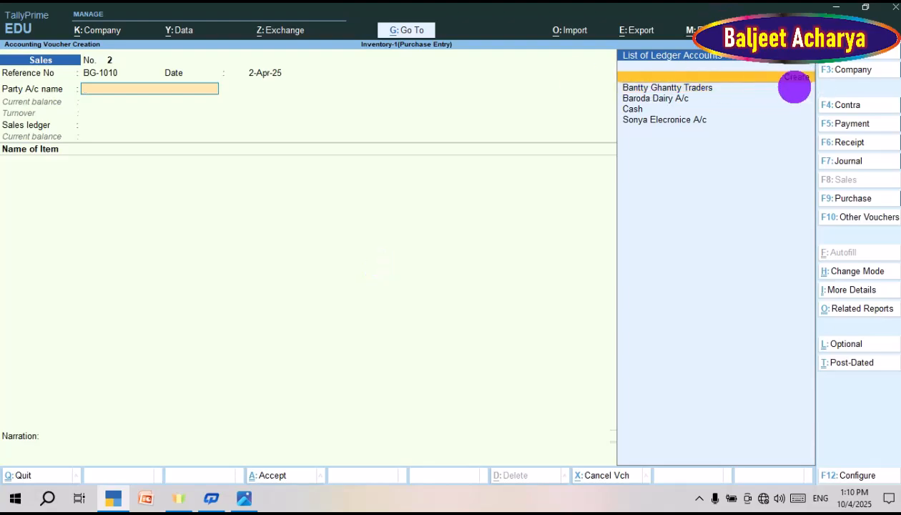
{"action": "key", "text": "Return"}
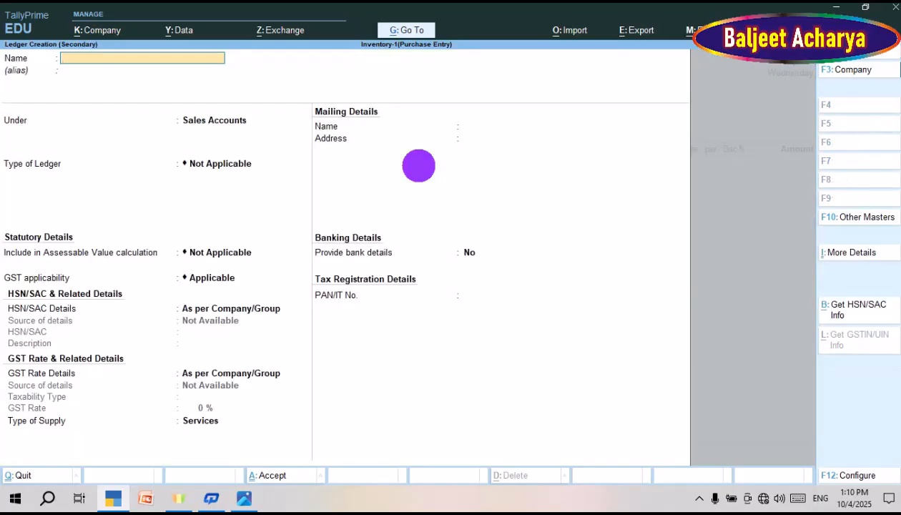
Consult the party's name in the sale-3 f.png image and name the new ledger Krutika Home Store A/c
{"action": "key", "text": "Escape"}
{"action": "key", "text": "alt+Tab"}
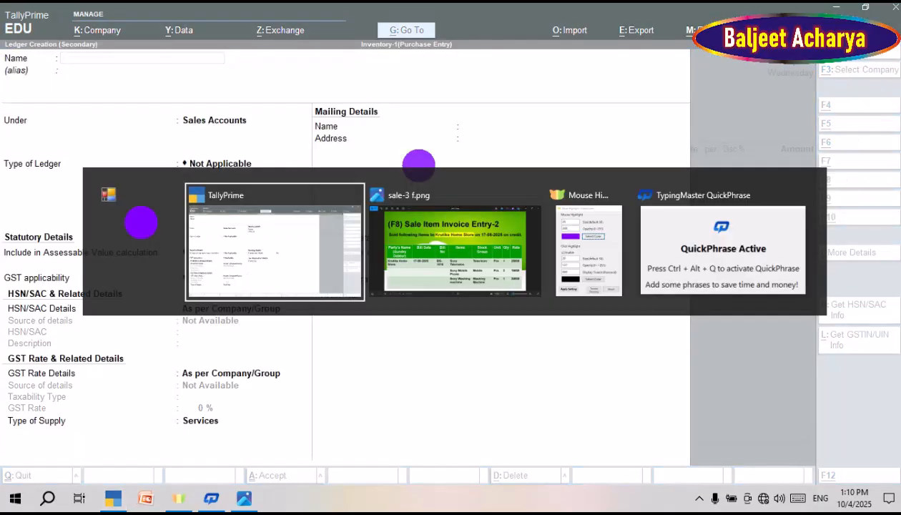
{"action": "key", "text": "alt+Tab"}
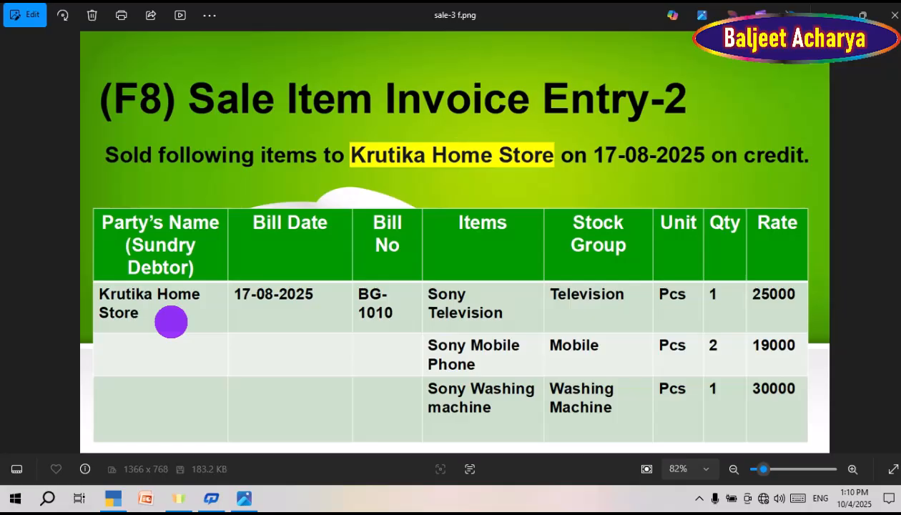
{"action": "key", "text": "alt+Tab"}
{"action": "key", "text": "alt+Tab"}
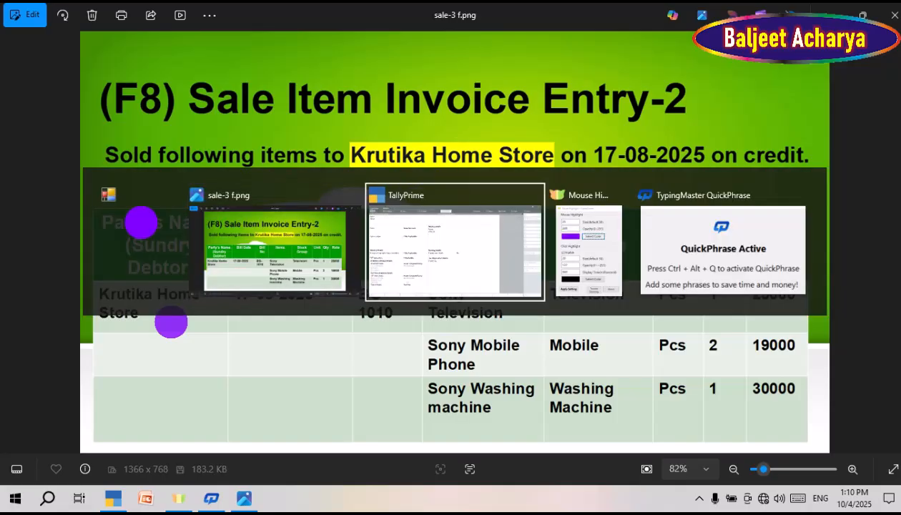
{"action": "type", "text": "Kru"}
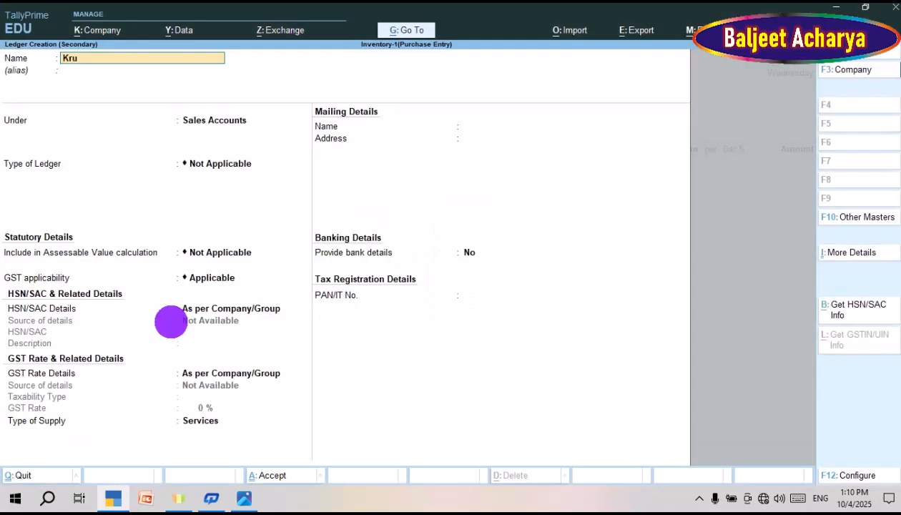
{"action": "type", "text": "tika Home Store"}
{"action": "type", "text": "a/c"}
{"action": "key", "text": "Return"}
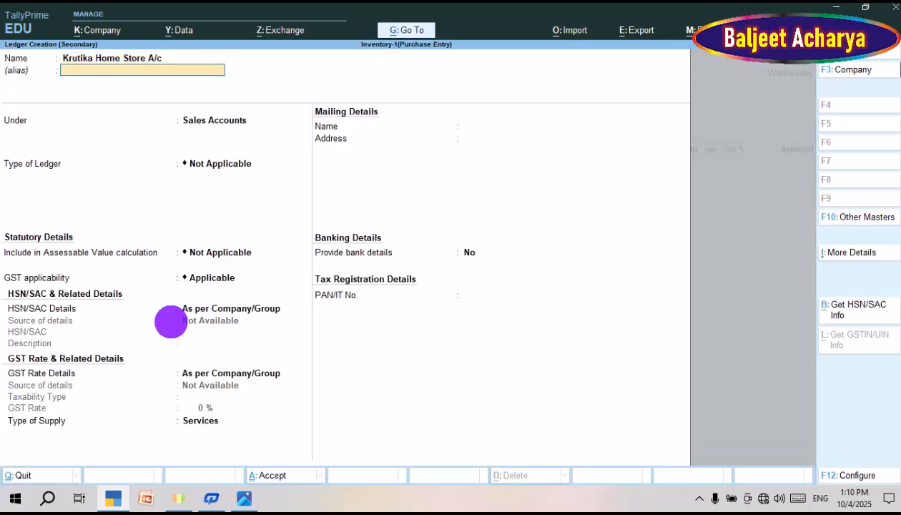
Put the Krutika Home Store A/c ledger under Sundry Debtors, leave its remaining details at their defaults, and save it
{"action": "key", "text": "Return"}
{"action": "type", "text": "Sun"}
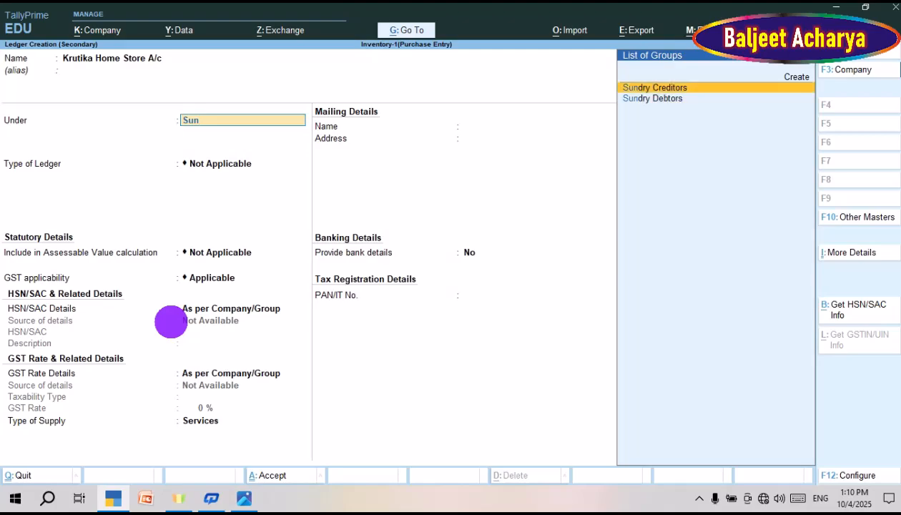
{"action": "key", "text": "Down"}
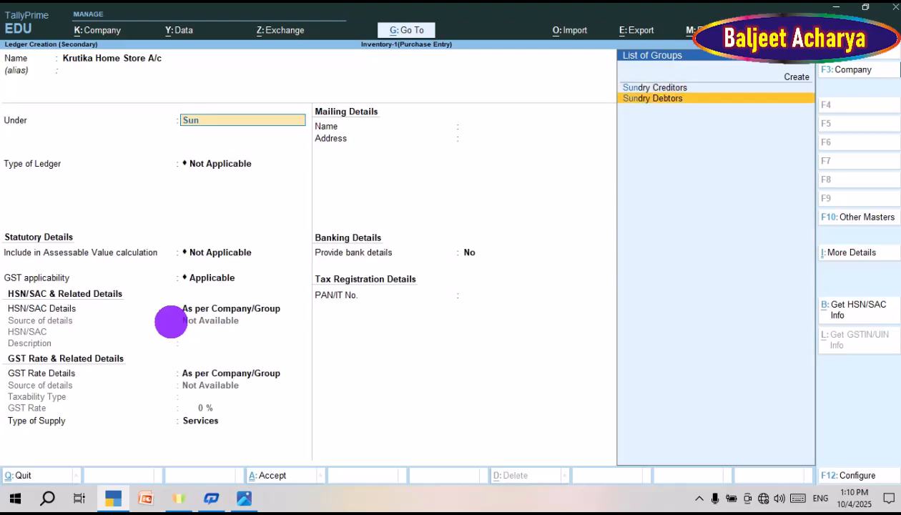
{"action": "key", "text": "Return"}
{"action": "key", "text": "Return"}
{"action": "key", "text": "Return"}
{"action": "key", "text": "Return"}
{"action": "key", "text": "Return"}
{"action": "key", "text": "Return"}
{"action": "key", "text": "Return"}
{"action": "key", "text": "Return"}
{"action": "key", "text": "Return"}
{"action": "key", "text": "Return"}
{"action": "key", "text": "Return"}
{"action": "key", "text": "Return"}
{"action": "key", "text": "Return"}
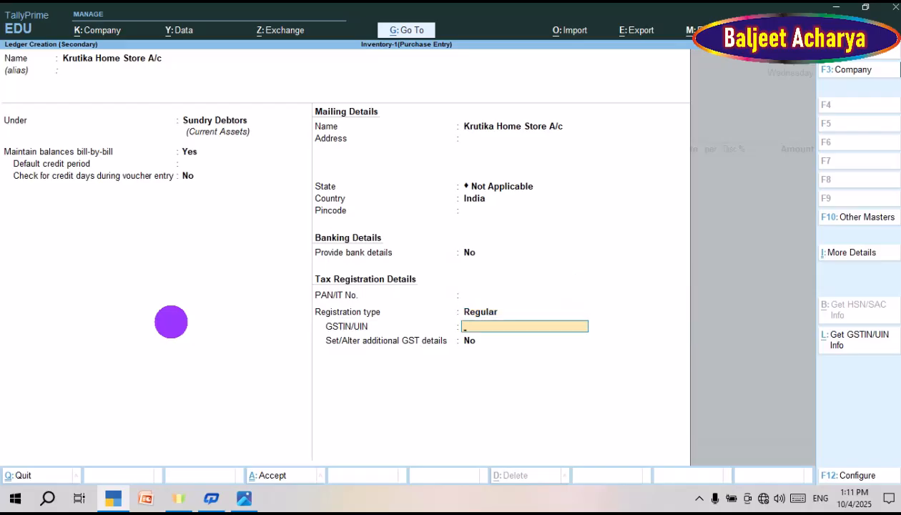
{"action": "key", "text": "Return"}
{"action": "key", "text": "Return"}
{"action": "key", "text": "Return"}
Use Sale A/c as the sales ledger of the Krutika Home Store voucher and proceed to its item entry
{"action": "key", "text": "Return"}
{"action": "key", "text": "Return"}
{"action": "key", "text": "Return"}
{"action": "key", "text": "Return"}
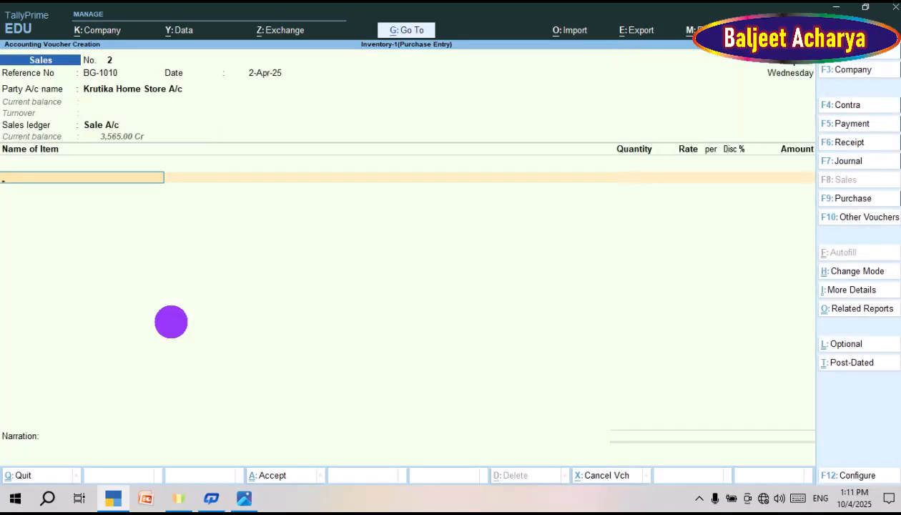
{"action": "key", "text": "BackSpace"}
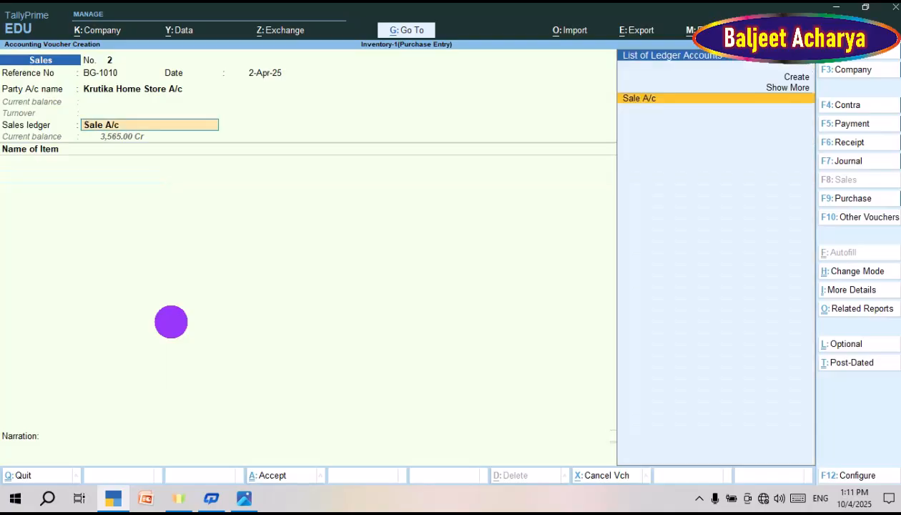
{"action": "key", "text": "Return"}
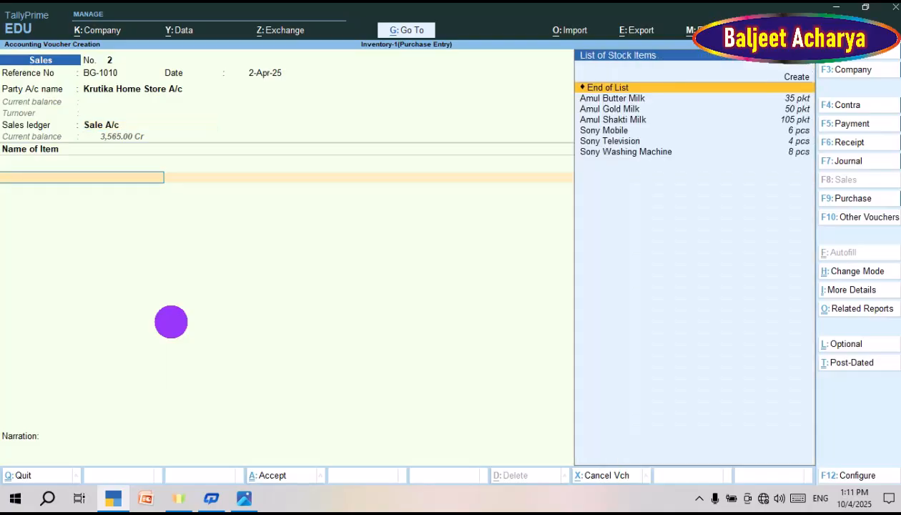
Consult the first item in the sale-3 f.png image and add Sony Television to the voucher with a quantity of 1 pcs
{"action": "key", "text": "alt"}
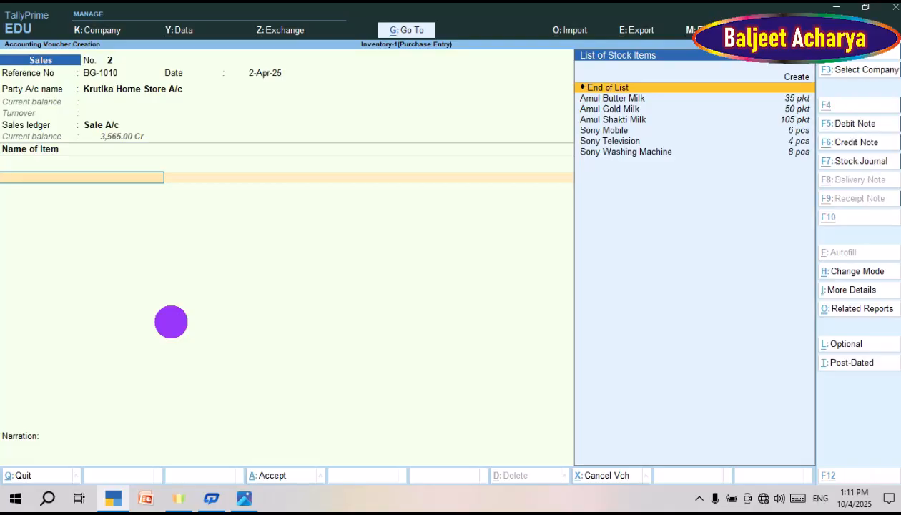
{"action": "key", "text": "alt+Tab"}
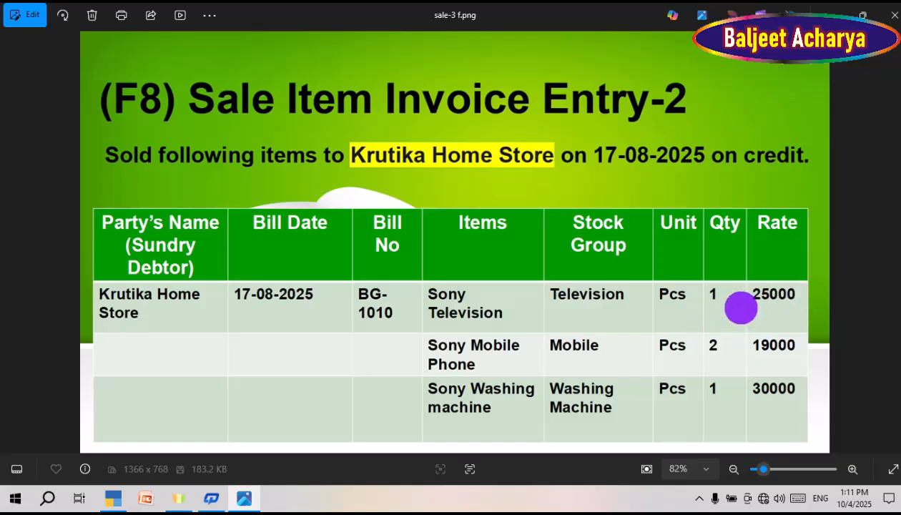
{"action": "key", "text": "alt+Tab"}
{"action": "key", "text": "Down"}
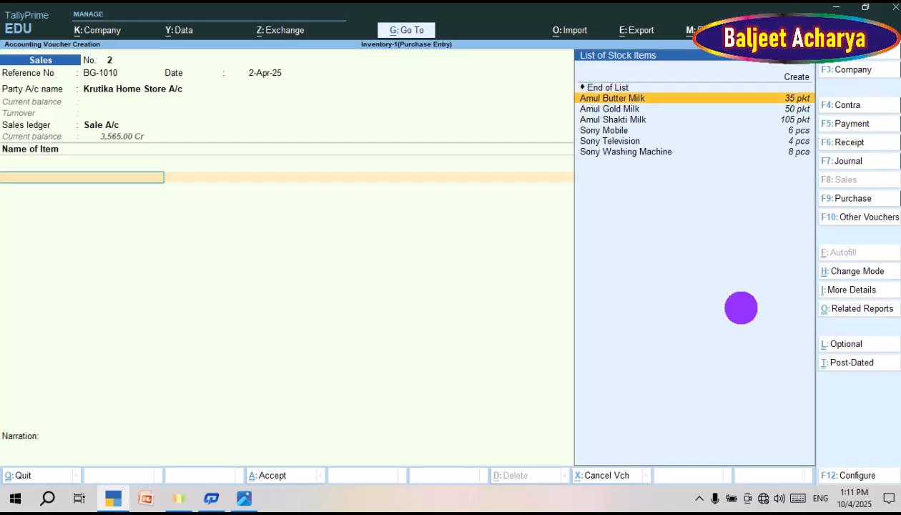
{"action": "key", "text": "Down"}
{"action": "key", "text": "Down"}
{"action": "key", "text": "Down"}
{"action": "key", "text": "Down"}
{"action": "key", "text": "Return"}
{"action": "key", "text": "Return"}
{"action": "type", "text": "1"}
{"action": "key", "text": "Return"}
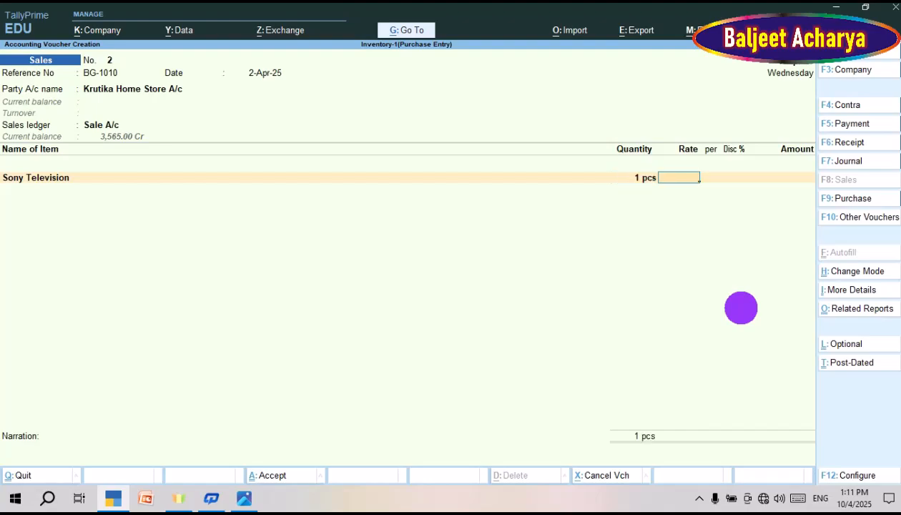
Set the Sony Television rate to 25000 per pcs, leave its discount empty, and accept the amount
{"action": "type", "text": "25000"}
{"action": "key", "text": "Return"}
{"action": "key", "text": "Return"}
{"action": "key", "text": "Return"}
{"action": "key", "text": "Return"}
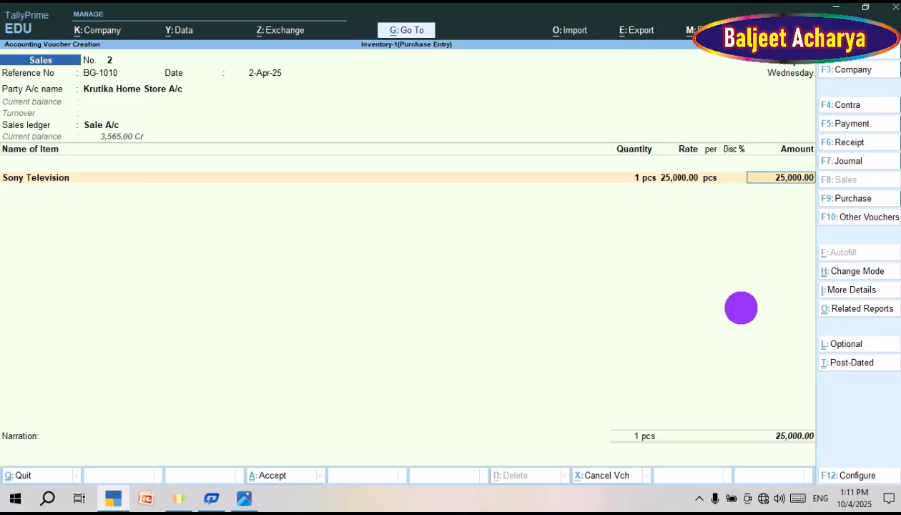
Check the next item of the Krutika Home Store sale in the sale-3 f.png image
{"action": "key", "text": "alt+Tab"}
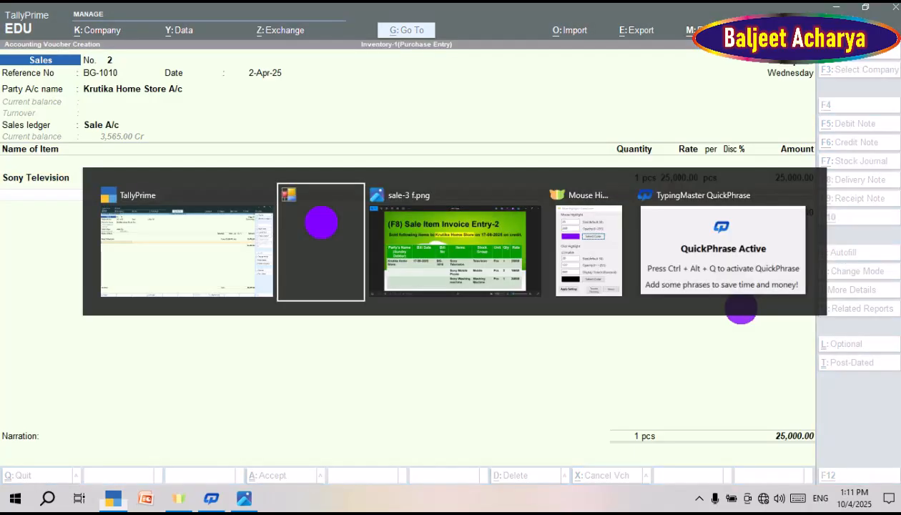